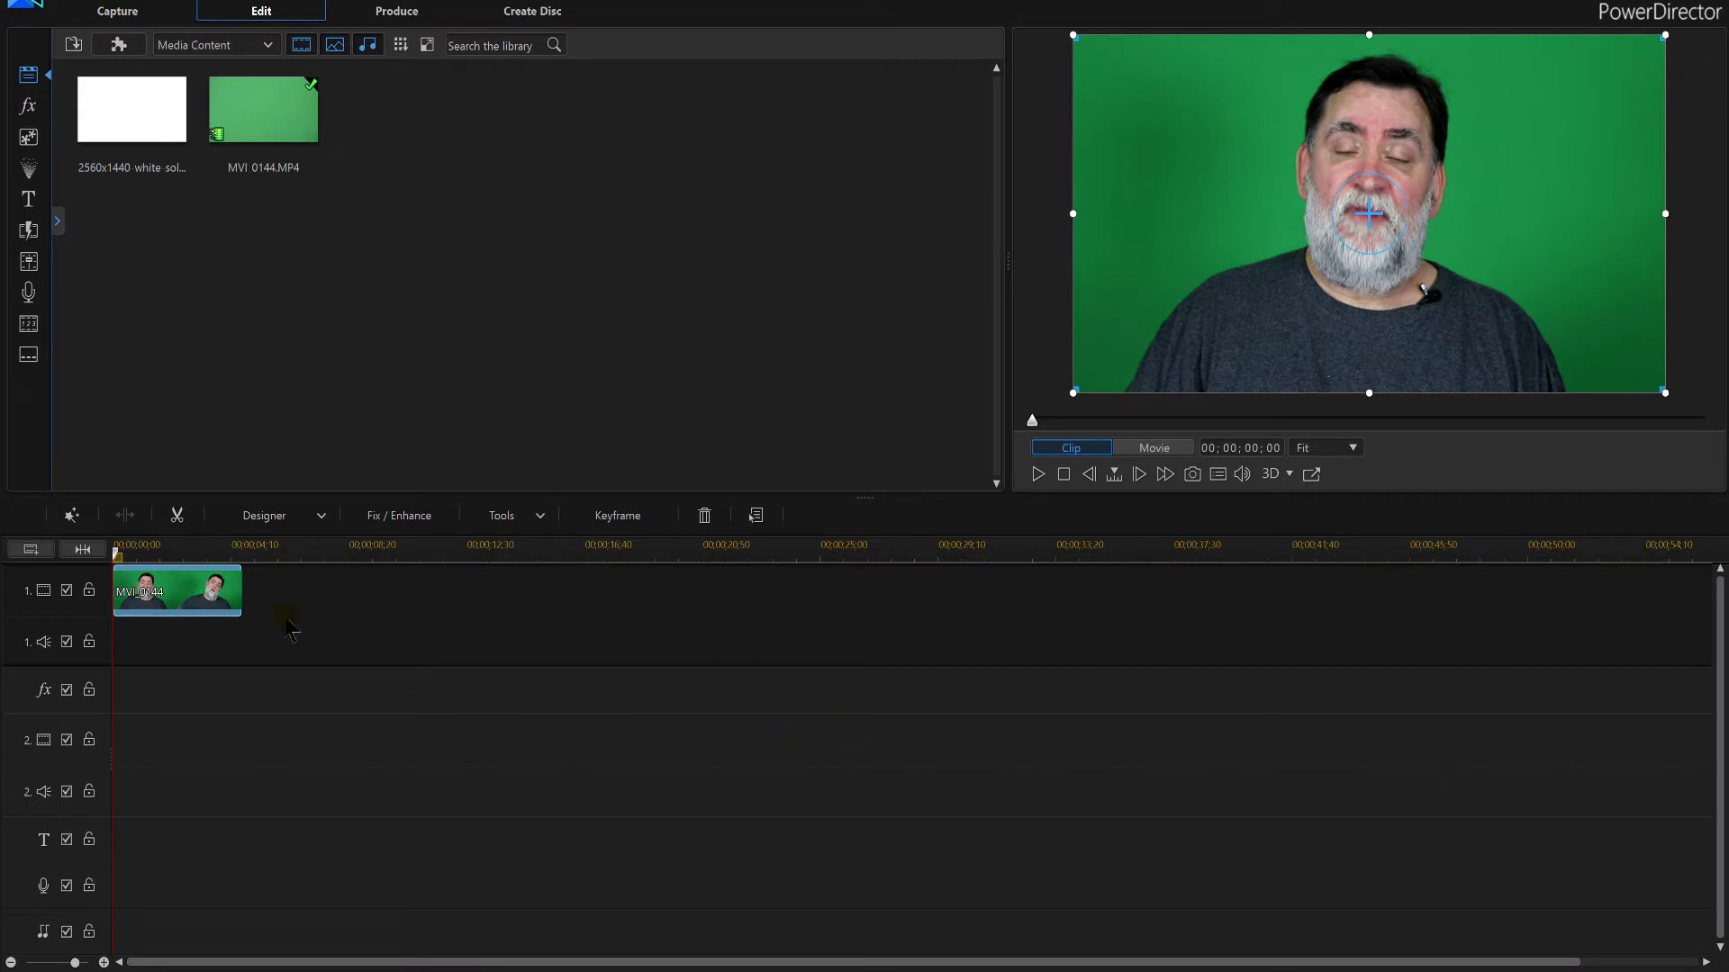
# Open the MVI 0144.MP4 clip's properties editor to reach its Chroma Key settings.
pyautogui.doubleClick(189, 605)
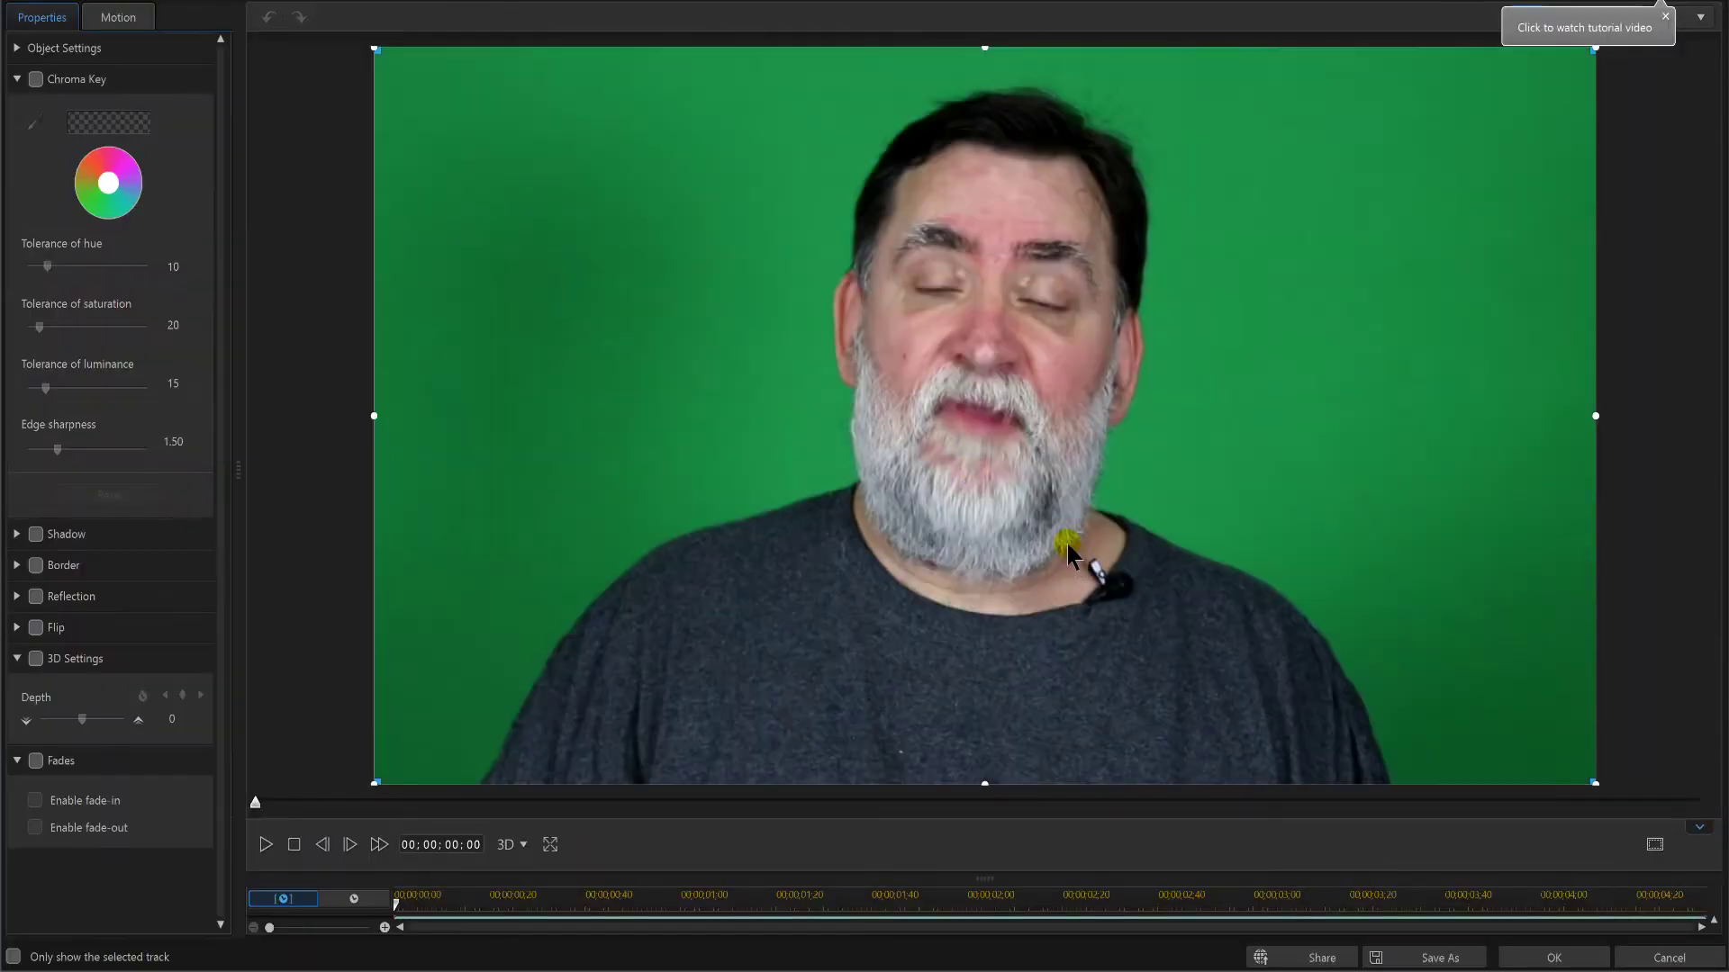
# Enable Chroma Key, sample the green backdrop, and set saturation 55, luminance 31, edge sharpness 4.32.
pyautogui.click(36, 81)
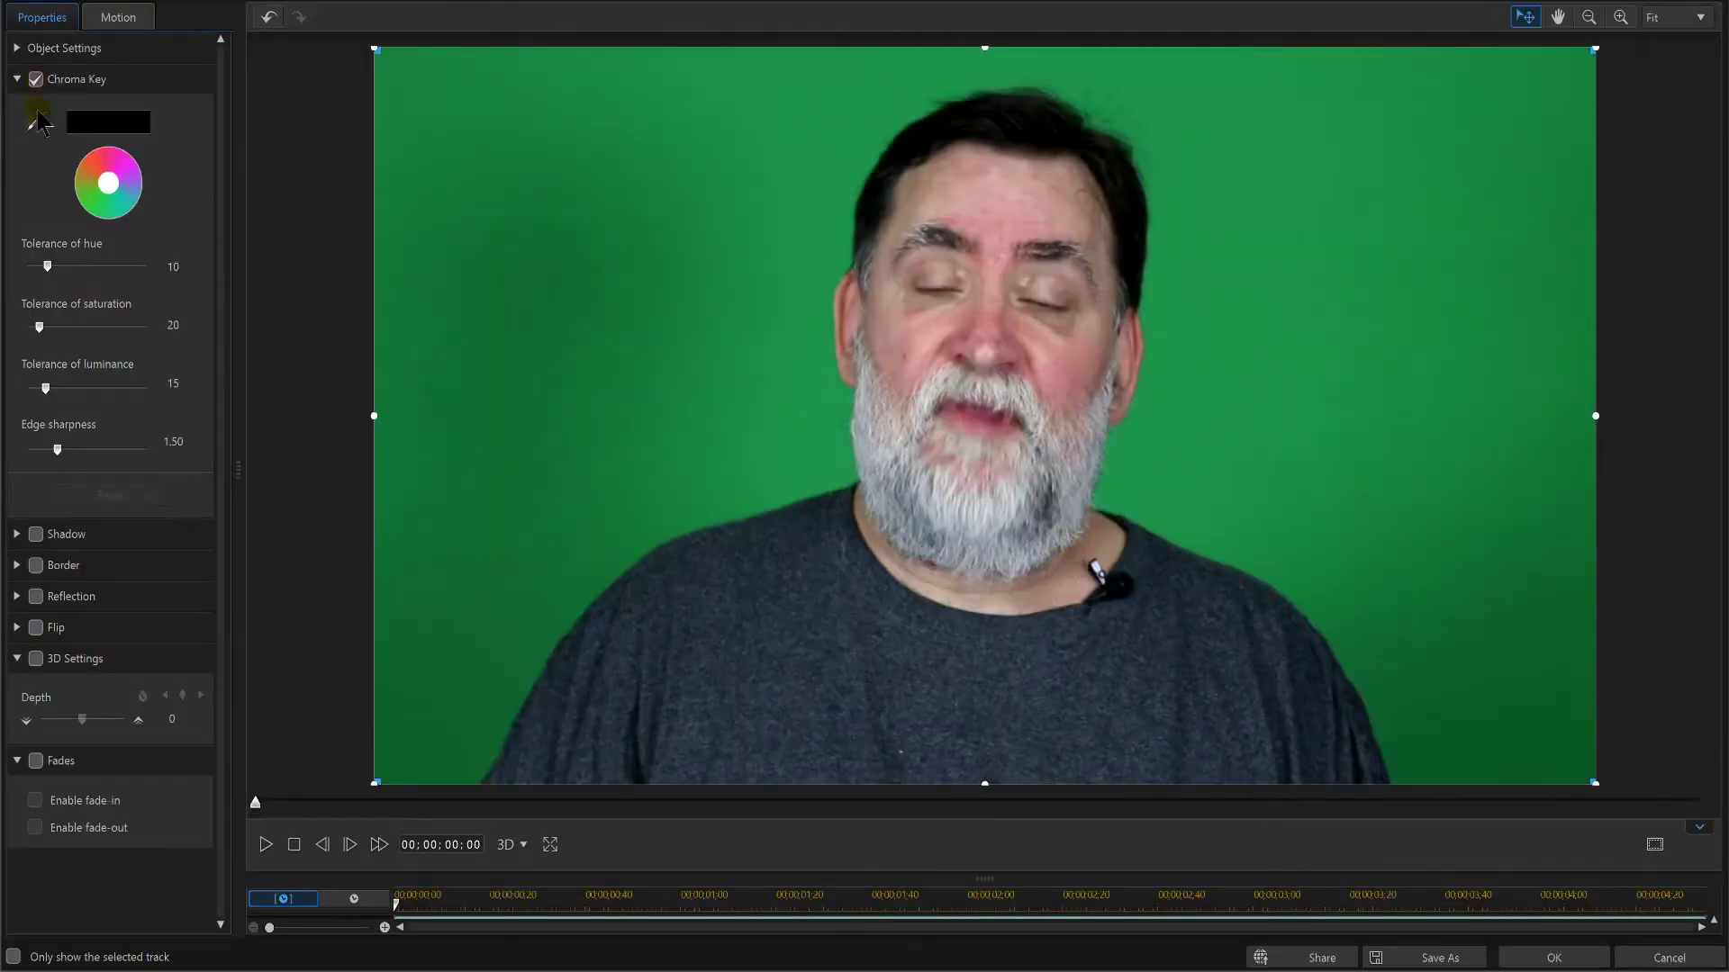
pyautogui.click(36, 122)
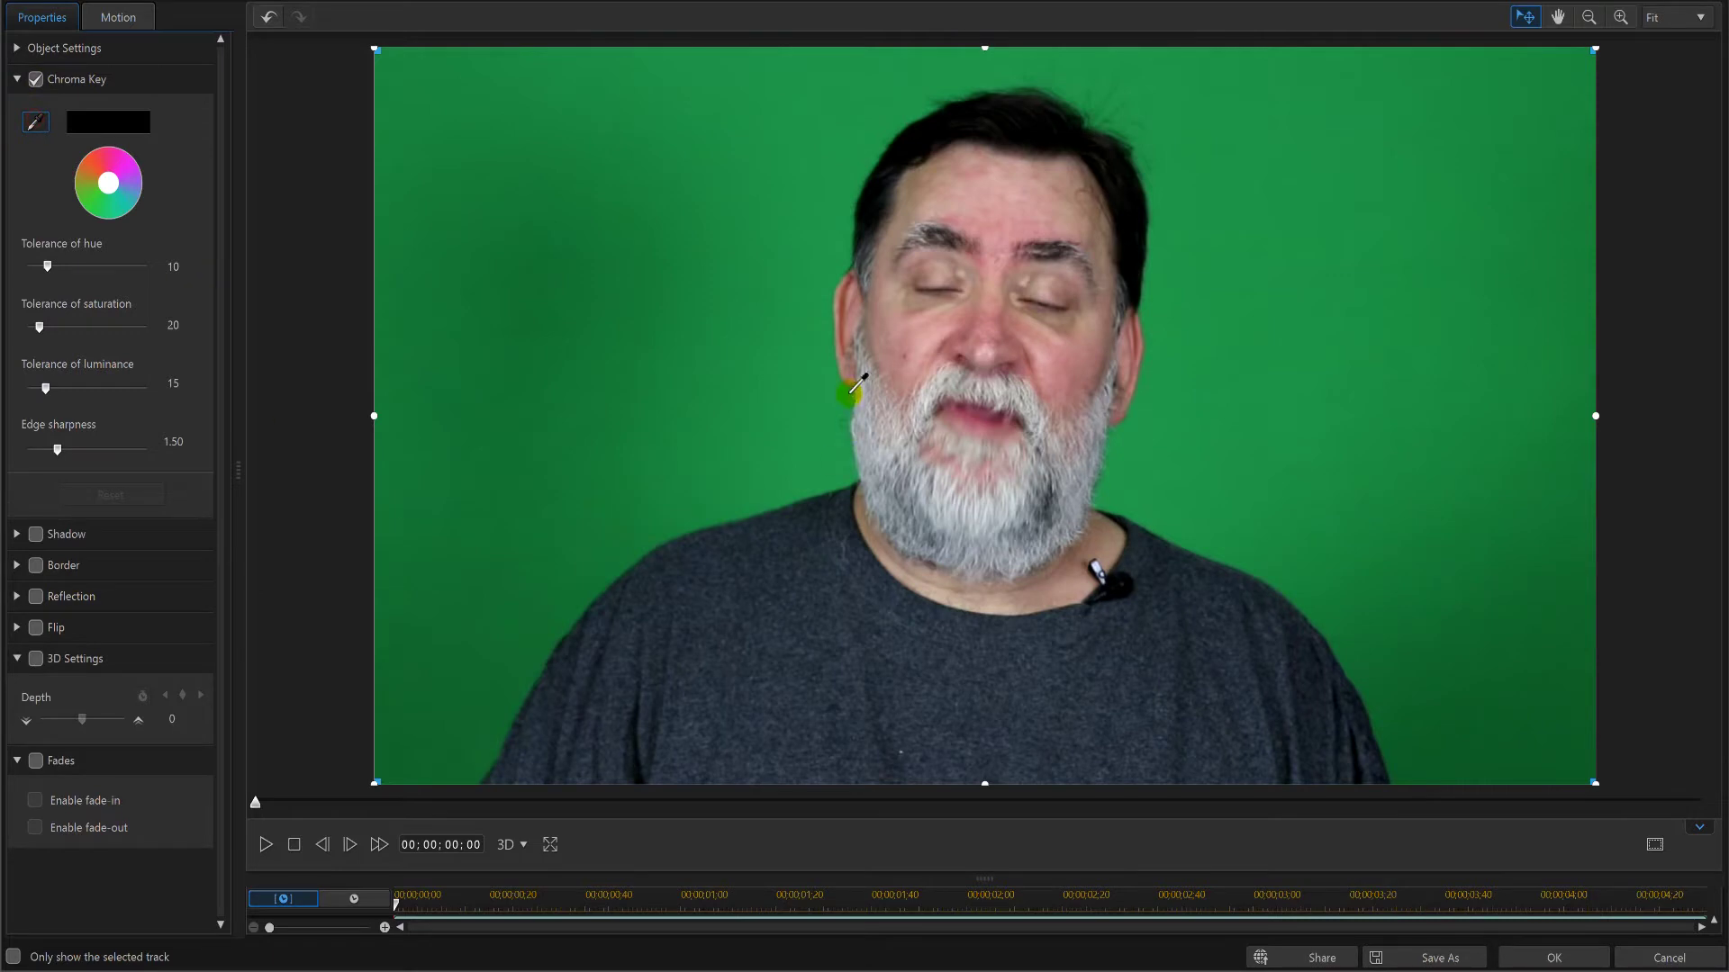
pyautogui.click(870, 182)
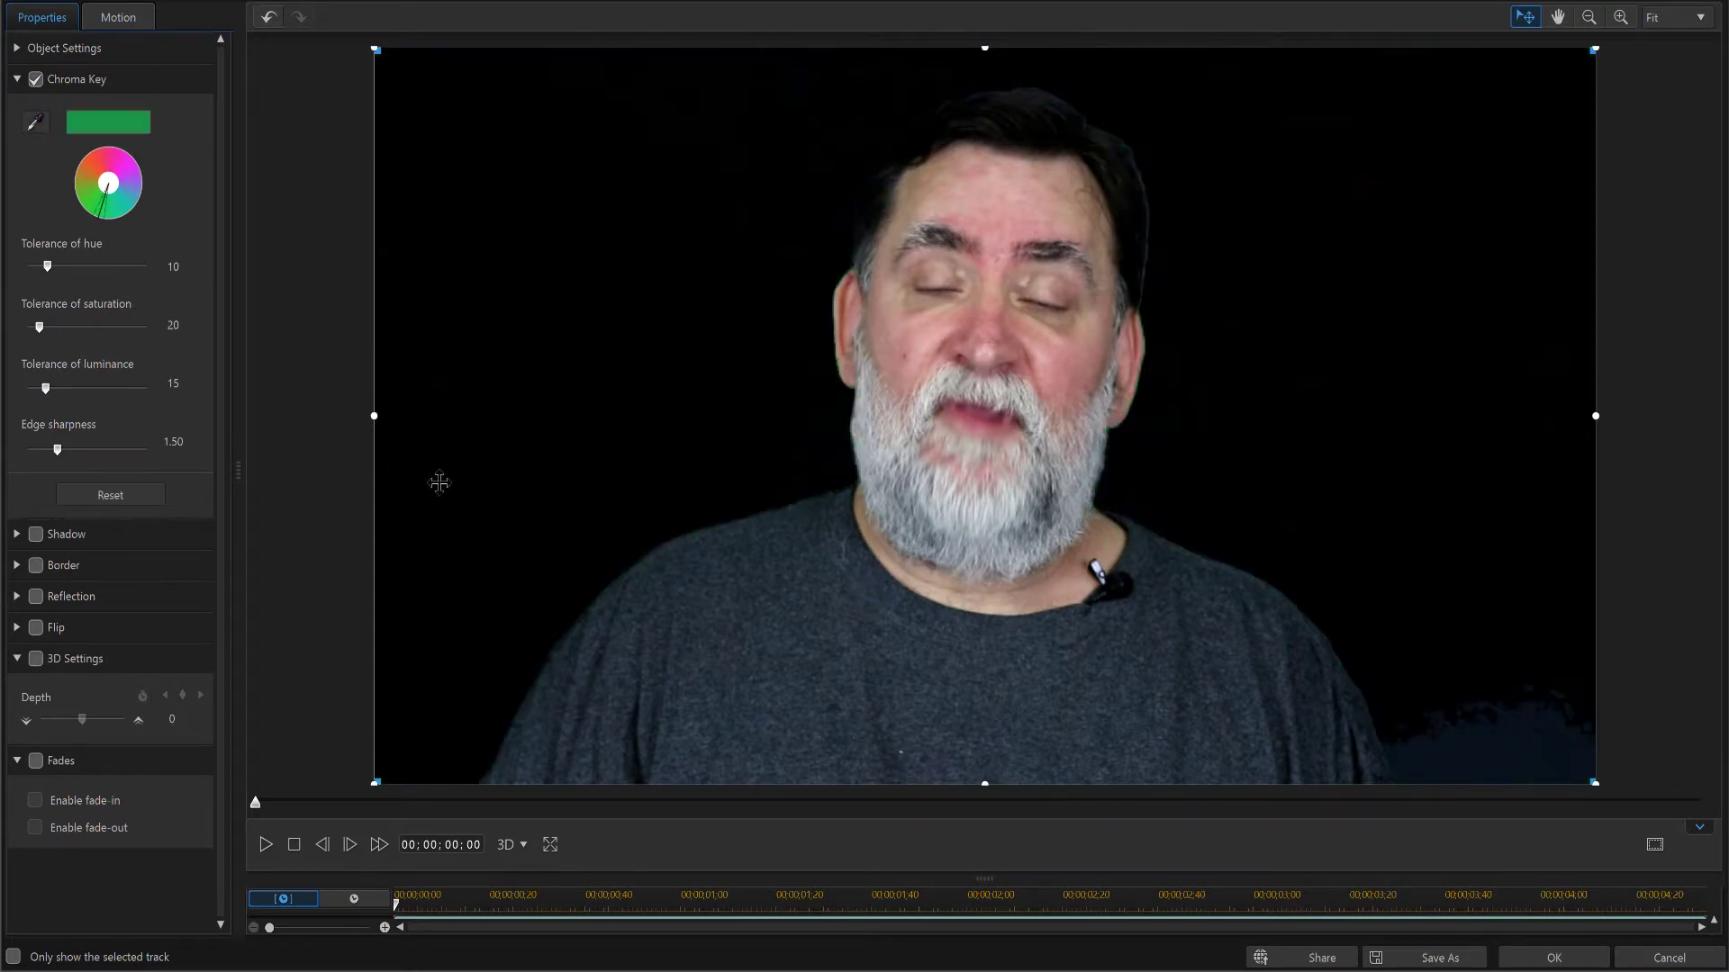
pyautogui.click(61, 328)
pyautogui.click(113, 449)
pyautogui.click(65, 389)
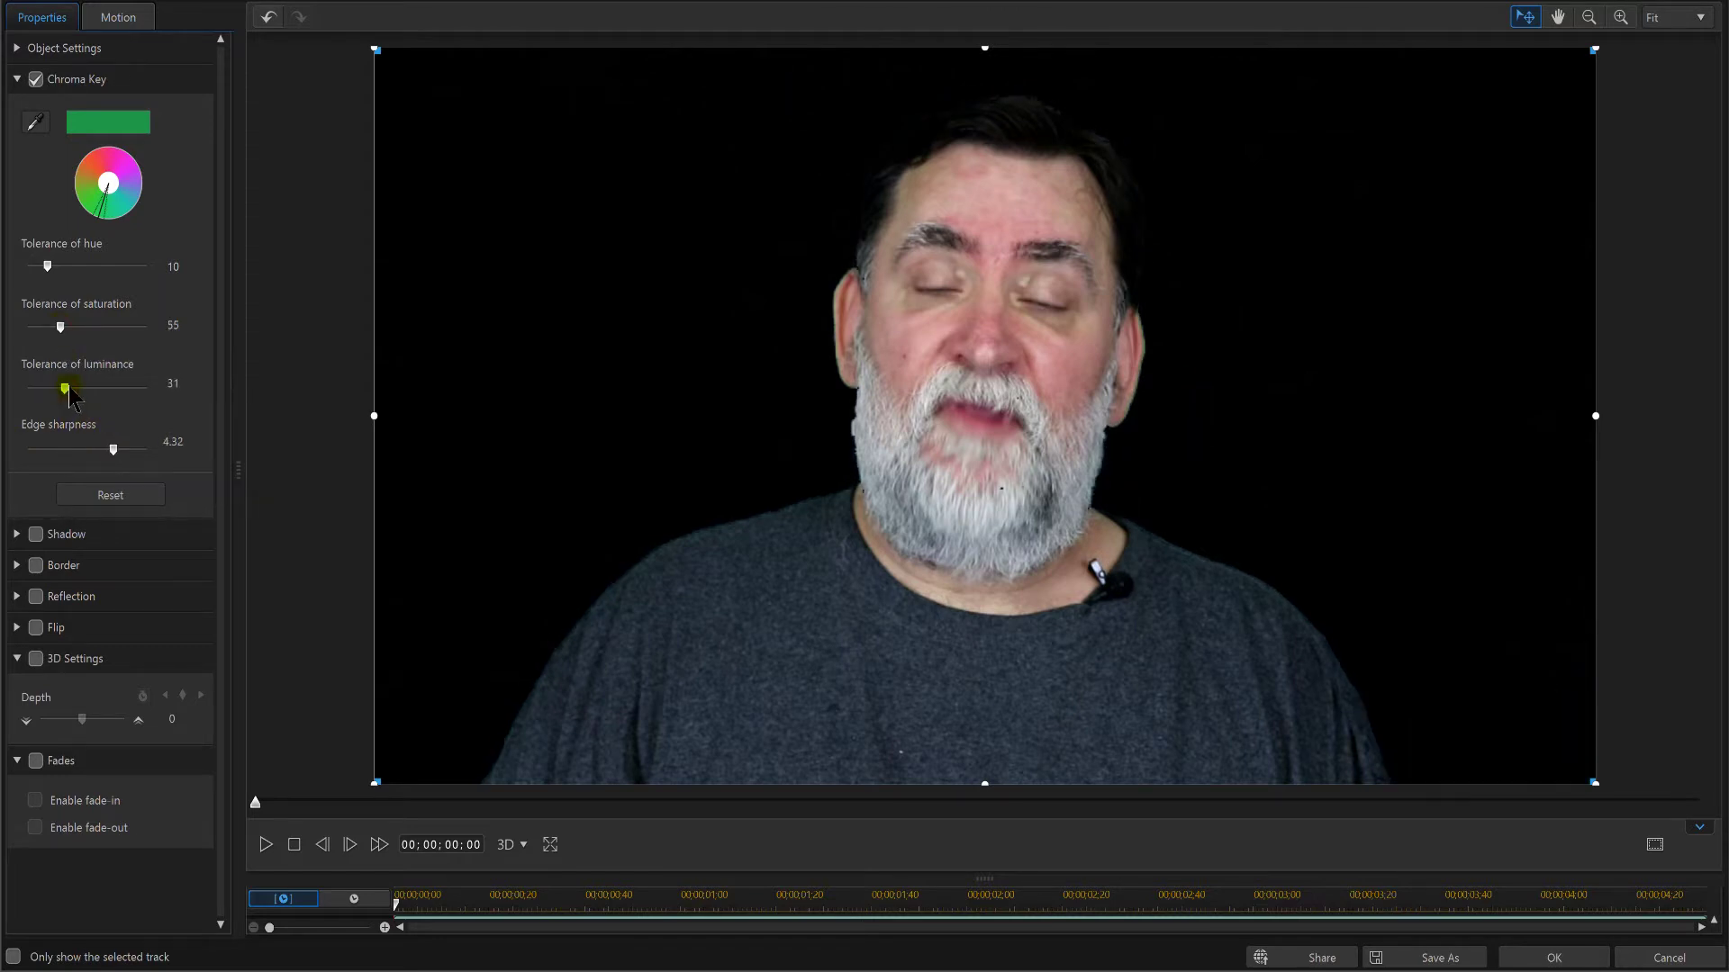
pyautogui.click(1553, 958)
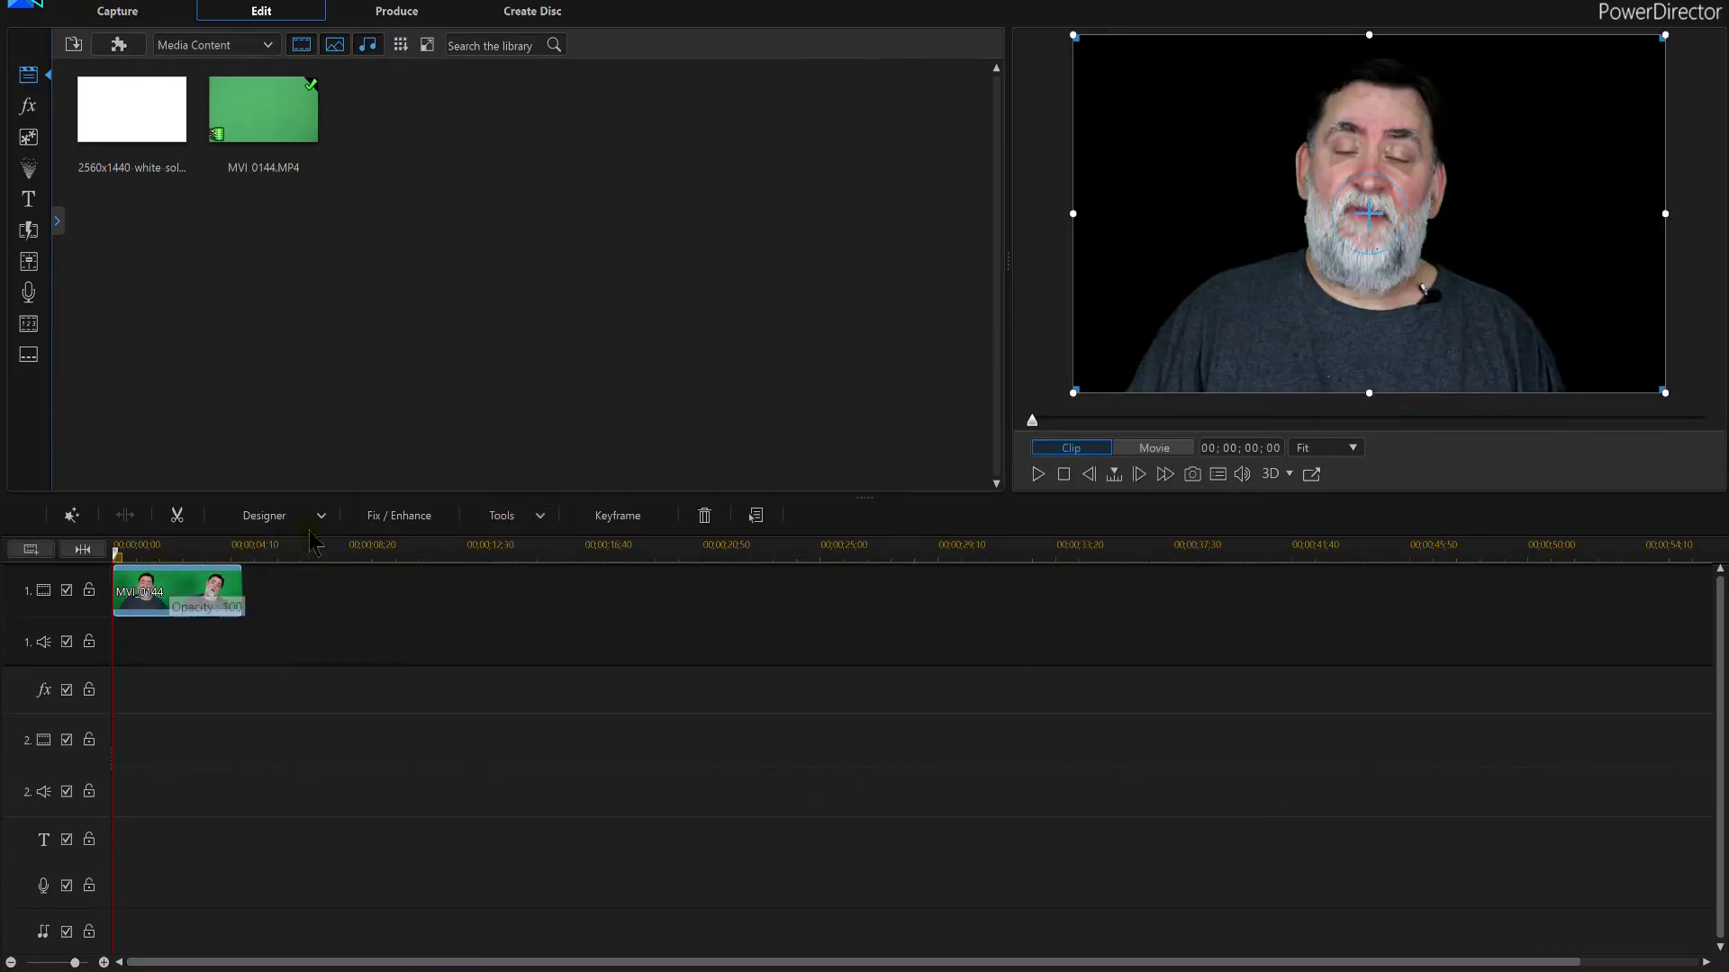
# Send the keyed clip from Fix / Enhance into ColorDirector.
pyautogui.click(403, 522)
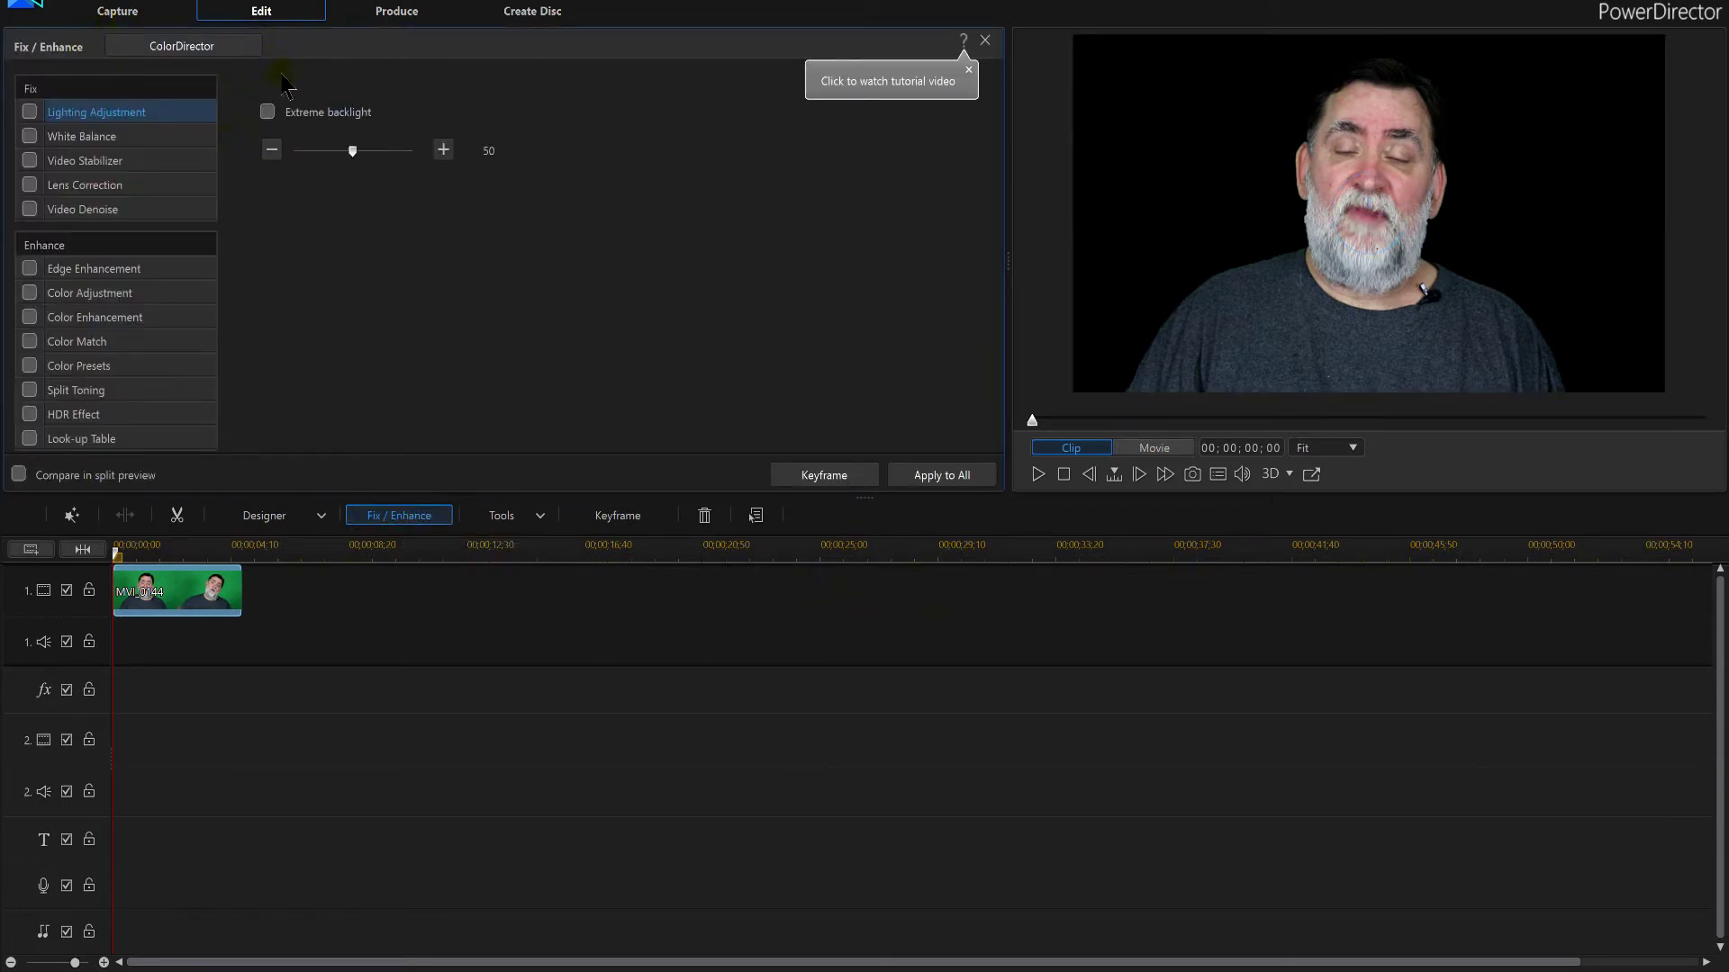
pyautogui.click(189, 47)
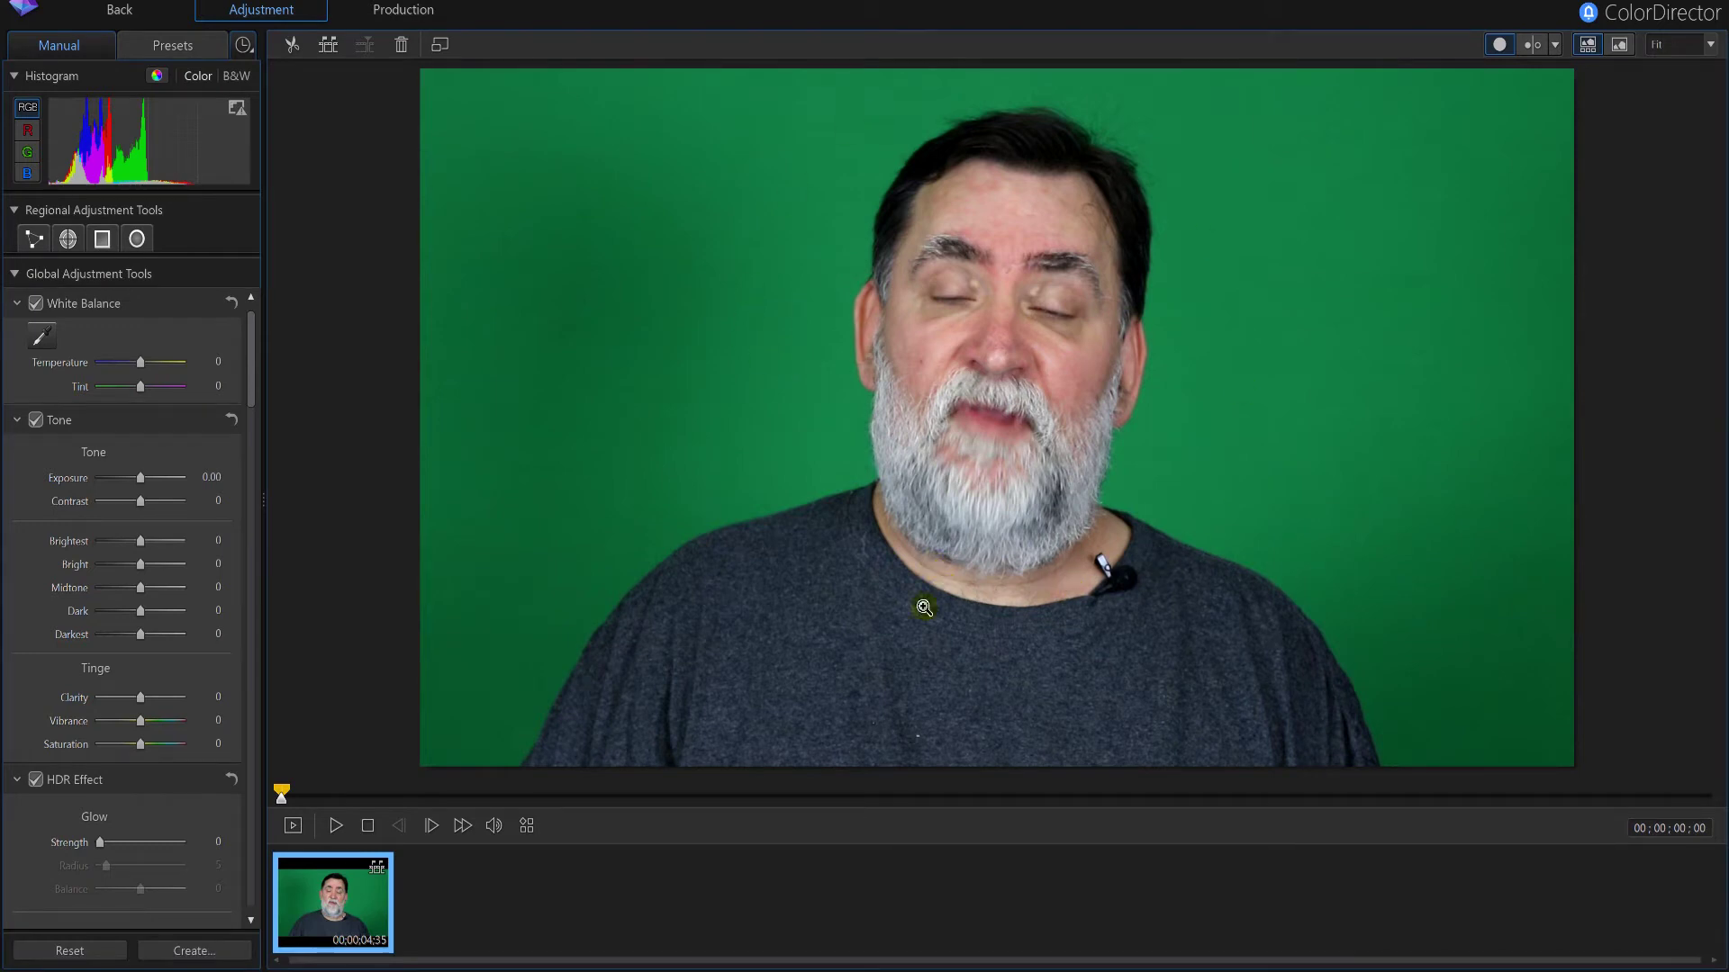
# Make the footage B&W and brush a regional mask over the man's shirt, face and head.
pyautogui.click(235, 76)
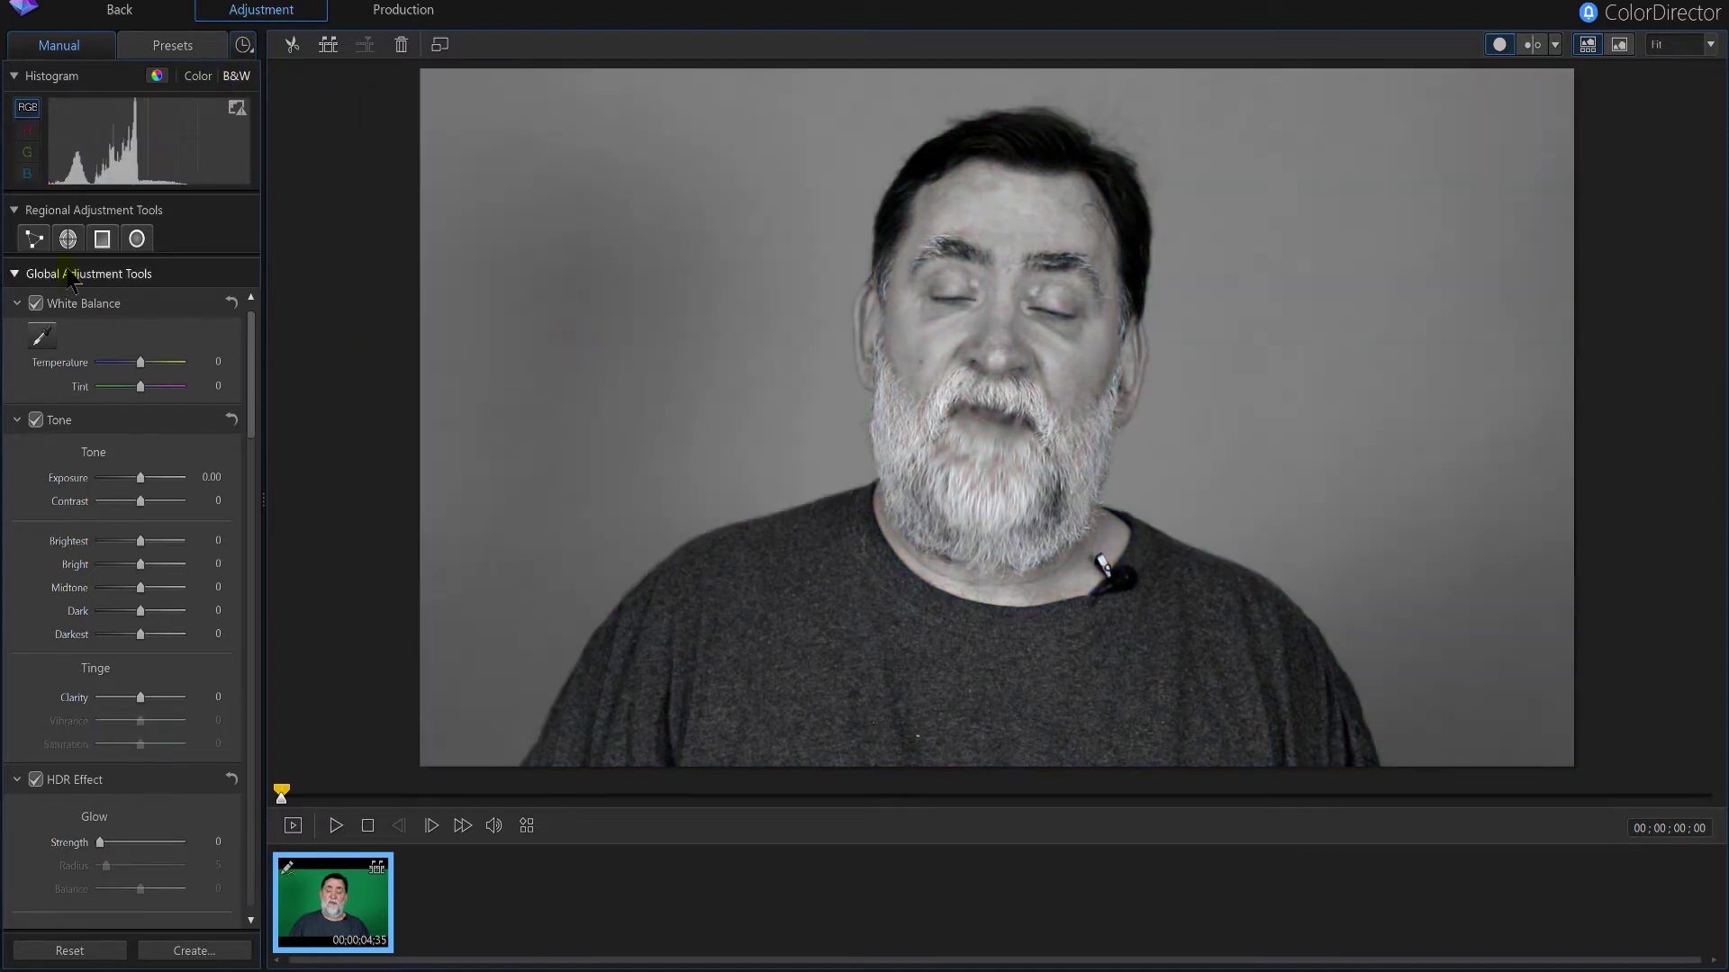
pyautogui.click(67, 244)
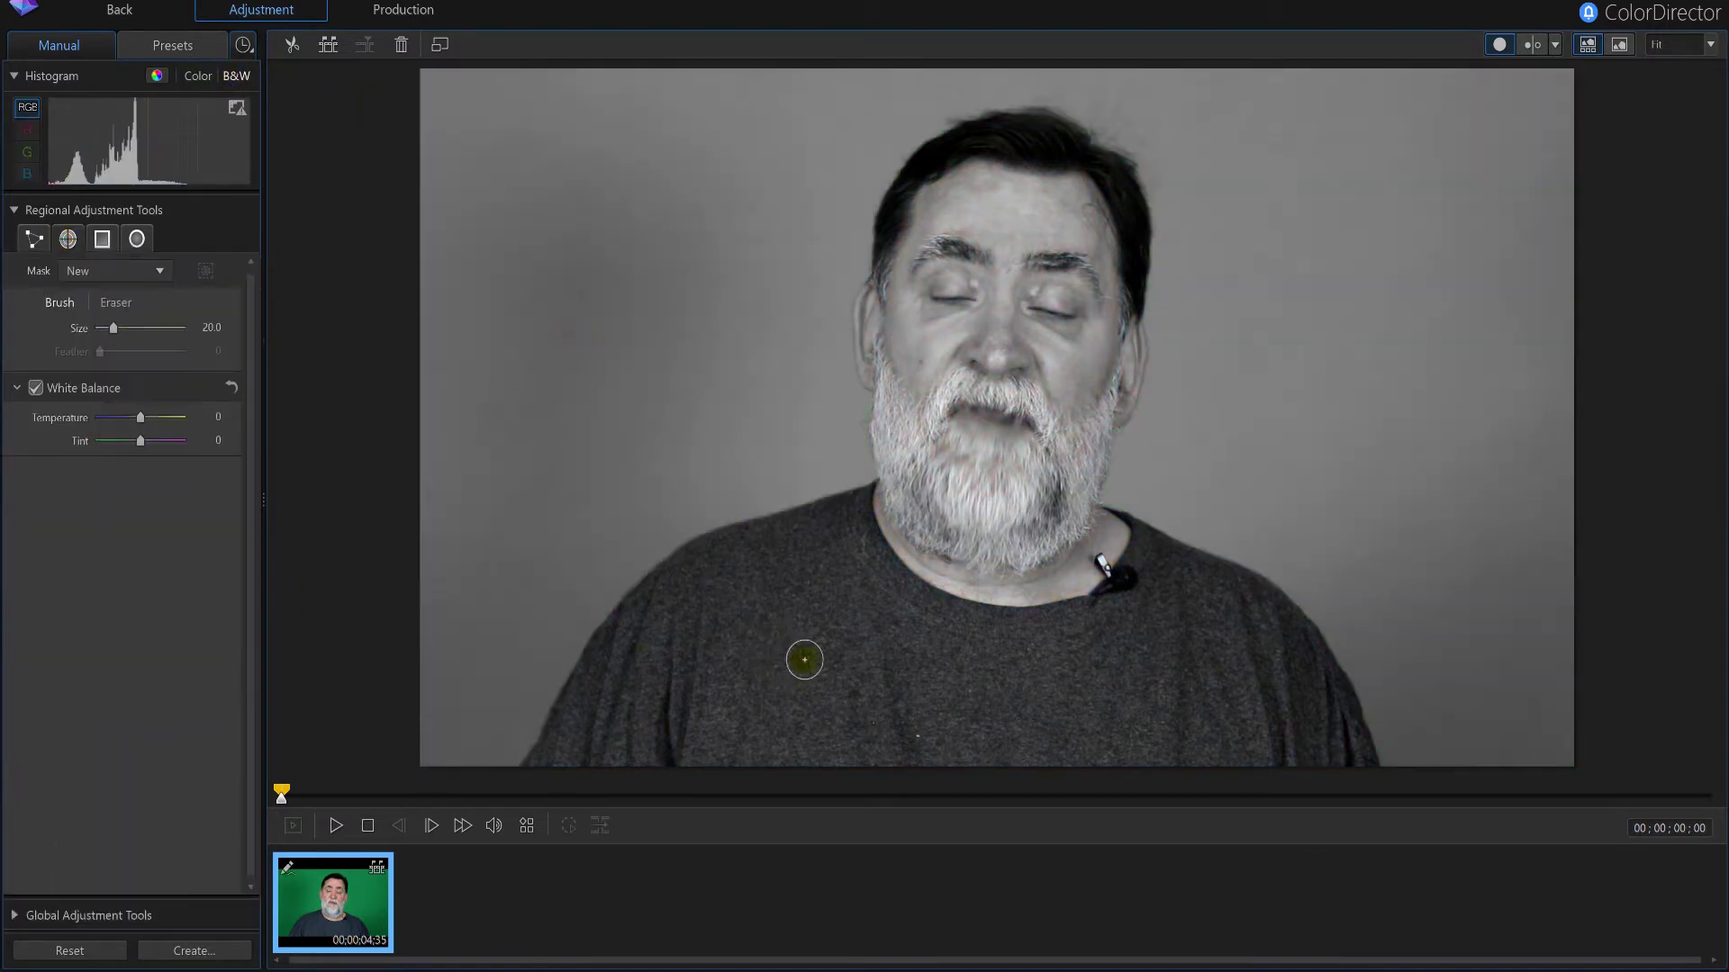
pyautogui.moveTo(826, 673)
pyautogui.mouseDown()
pyautogui.moveTo(876, 758)
pyautogui.moveTo(744, 761)
pyautogui.moveTo(643, 716)
pyautogui.moveTo(572, 765)
pyautogui.moveTo(687, 596)
pyautogui.moveTo(851, 544)
pyautogui.moveTo(1007, 561)
pyautogui.moveTo(1040, 643)
pyautogui.moveTo(853, 648)
pyautogui.moveTo(757, 723)
pyautogui.moveTo(669, 755)
pyautogui.moveTo(932, 739)
pyautogui.moveTo(1285, 758)
pyautogui.moveTo(1349, 742)
pyautogui.moveTo(1202, 613)
pyautogui.moveTo(1059, 566)
pyautogui.moveTo(998, 448)
pyautogui.moveTo(934, 405)
pyautogui.moveTo(901, 336)
pyautogui.moveTo(947, 188)
pyautogui.moveTo(1028, 143)
pyautogui.moveTo(1105, 188)
pyautogui.moveTo(1097, 364)
pyautogui.moveTo(1046, 417)
pyautogui.moveTo(1051, 479)
pyautogui.moveTo(977, 349)
pyautogui.moveTo(968, 275)
pyautogui.moveTo(1080, 181)
pyautogui.moveTo(927, 168)
pyautogui.mouseUp()
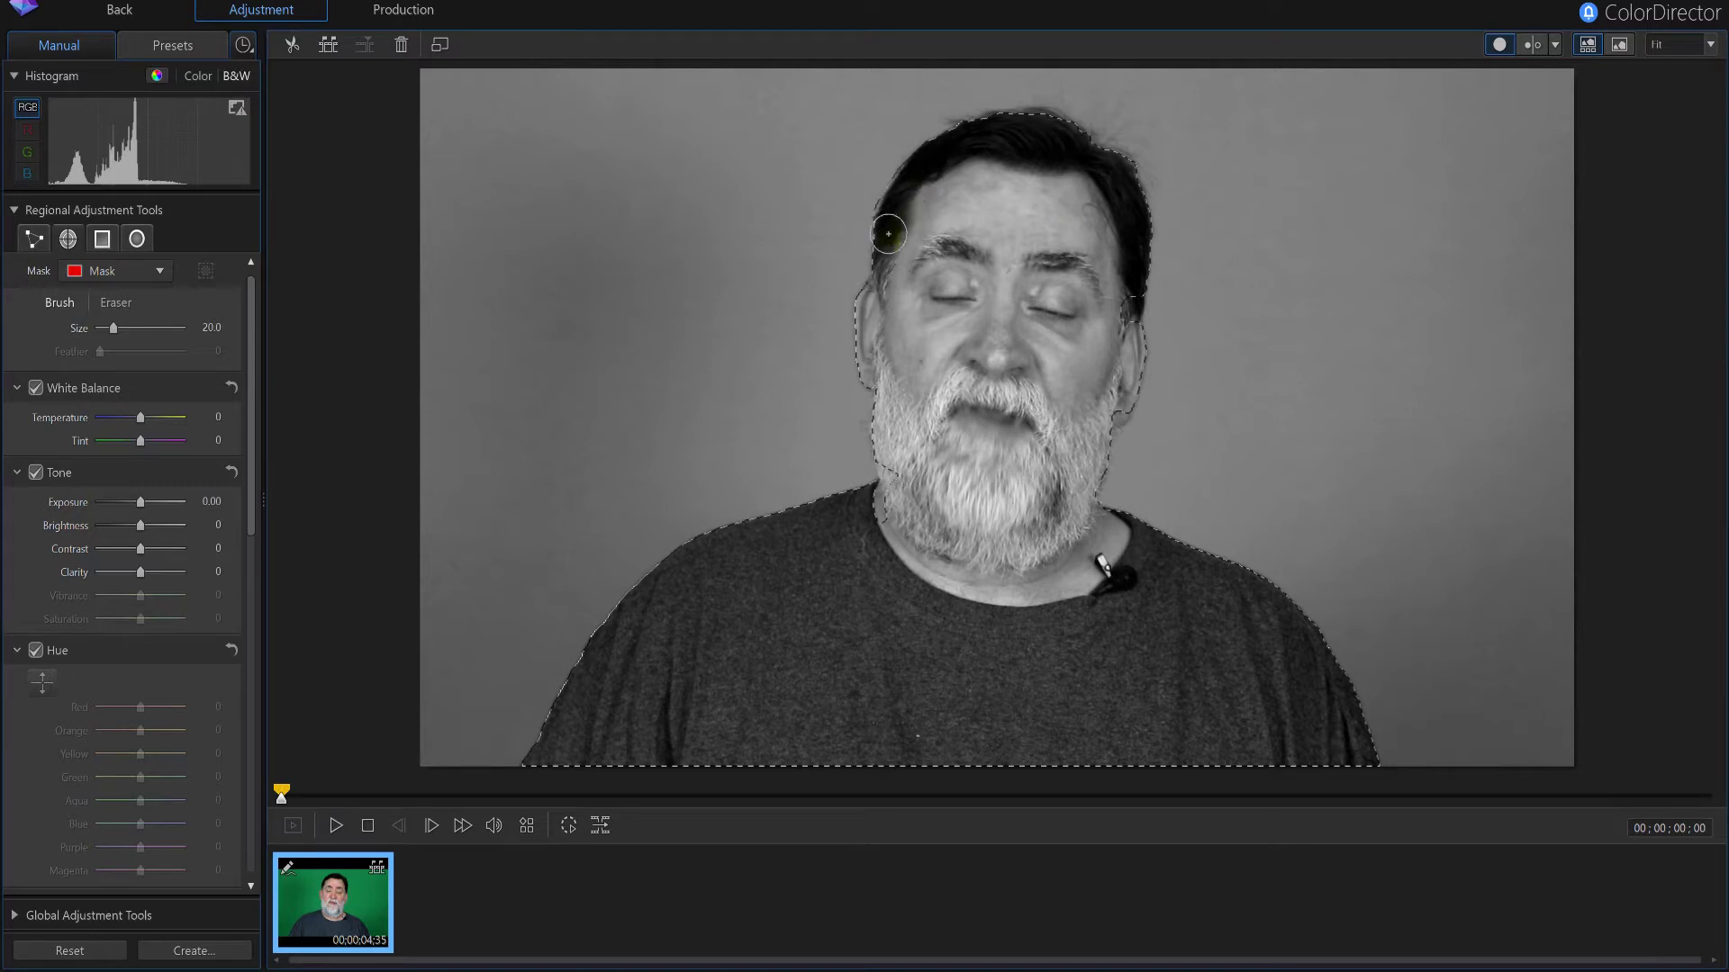
pyautogui.moveTo(888, 234)
pyautogui.mouseDown()
pyautogui.moveTo(995, 241)
pyautogui.moveTo(1016, 306)
pyautogui.moveTo(1114, 306)
pyautogui.moveTo(1017, 363)
pyautogui.moveTo(993, 428)
pyautogui.moveTo(894, 497)
pyautogui.mouseUp()
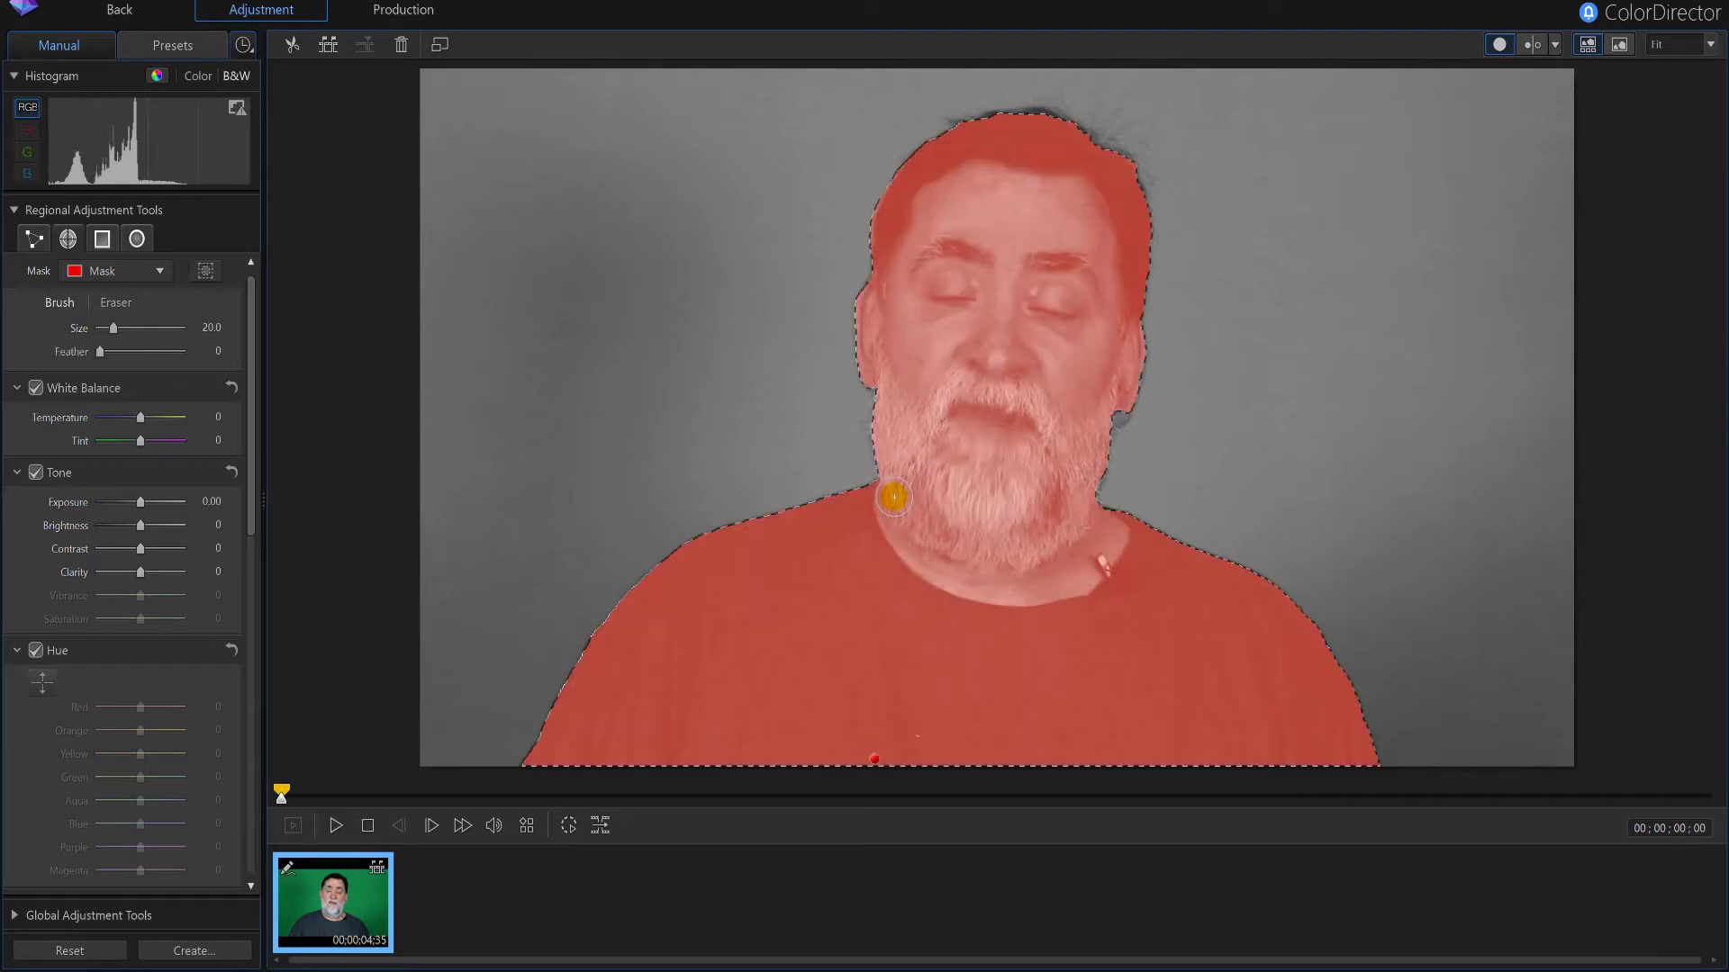
# Motion-track the mask forward in stages until the raised hand escapes it.
pyautogui.click(568, 826)
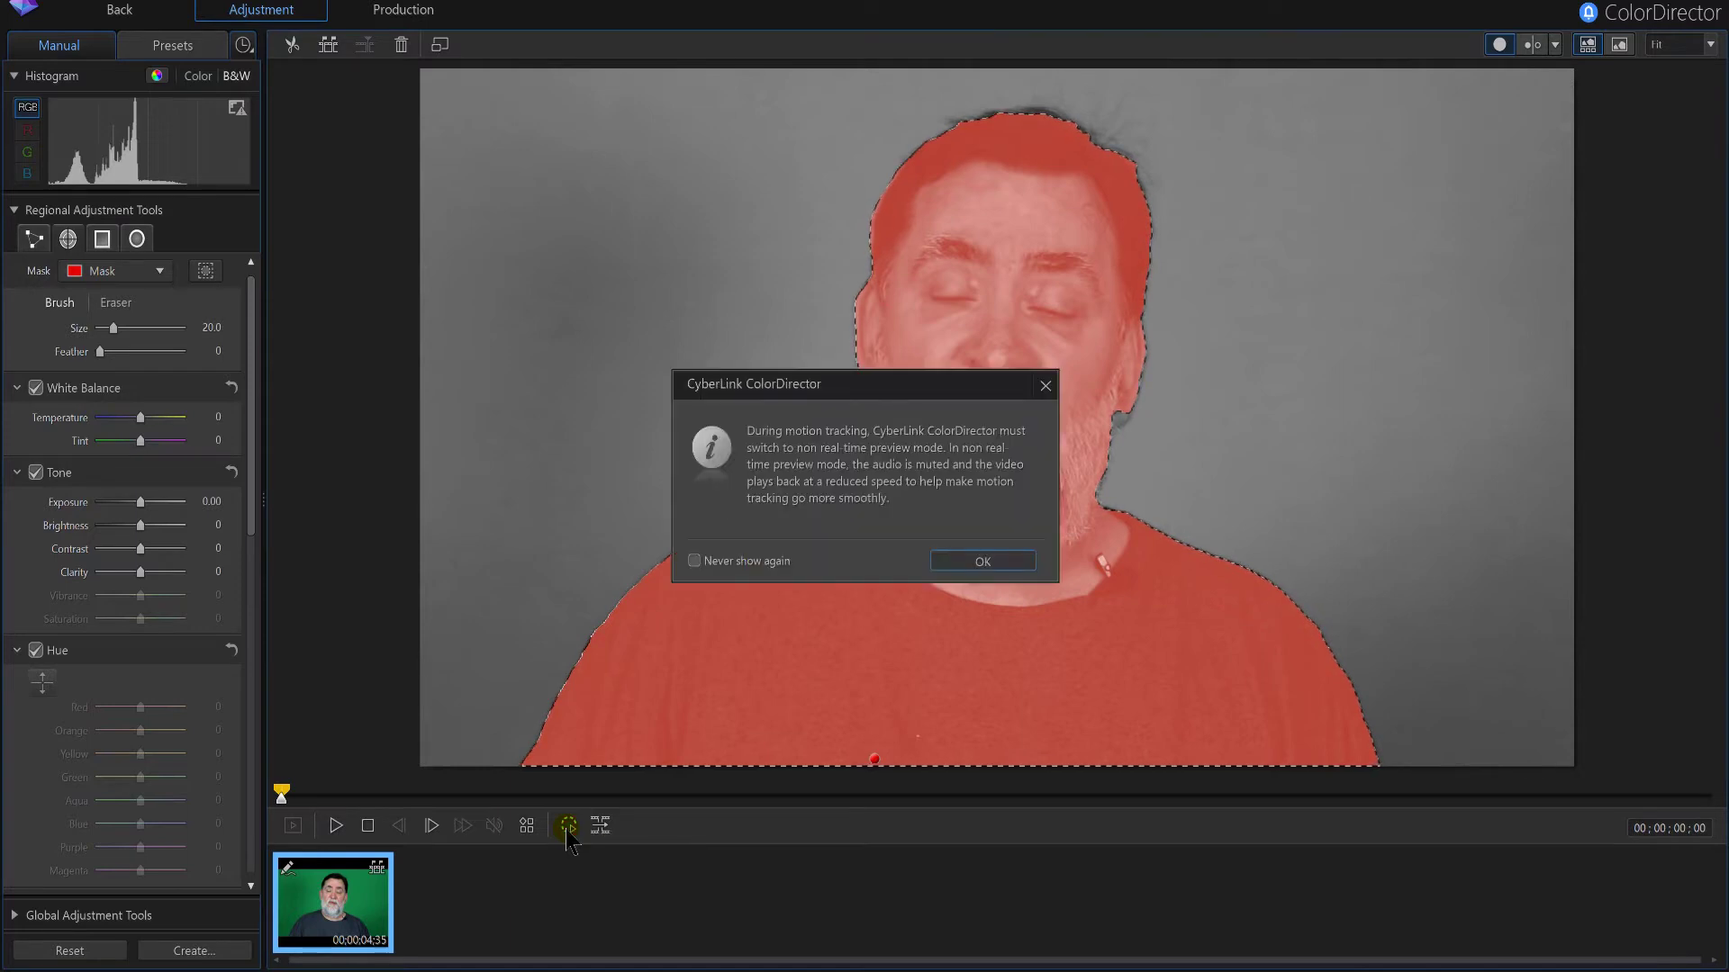
pyautogui.click(988, 562)
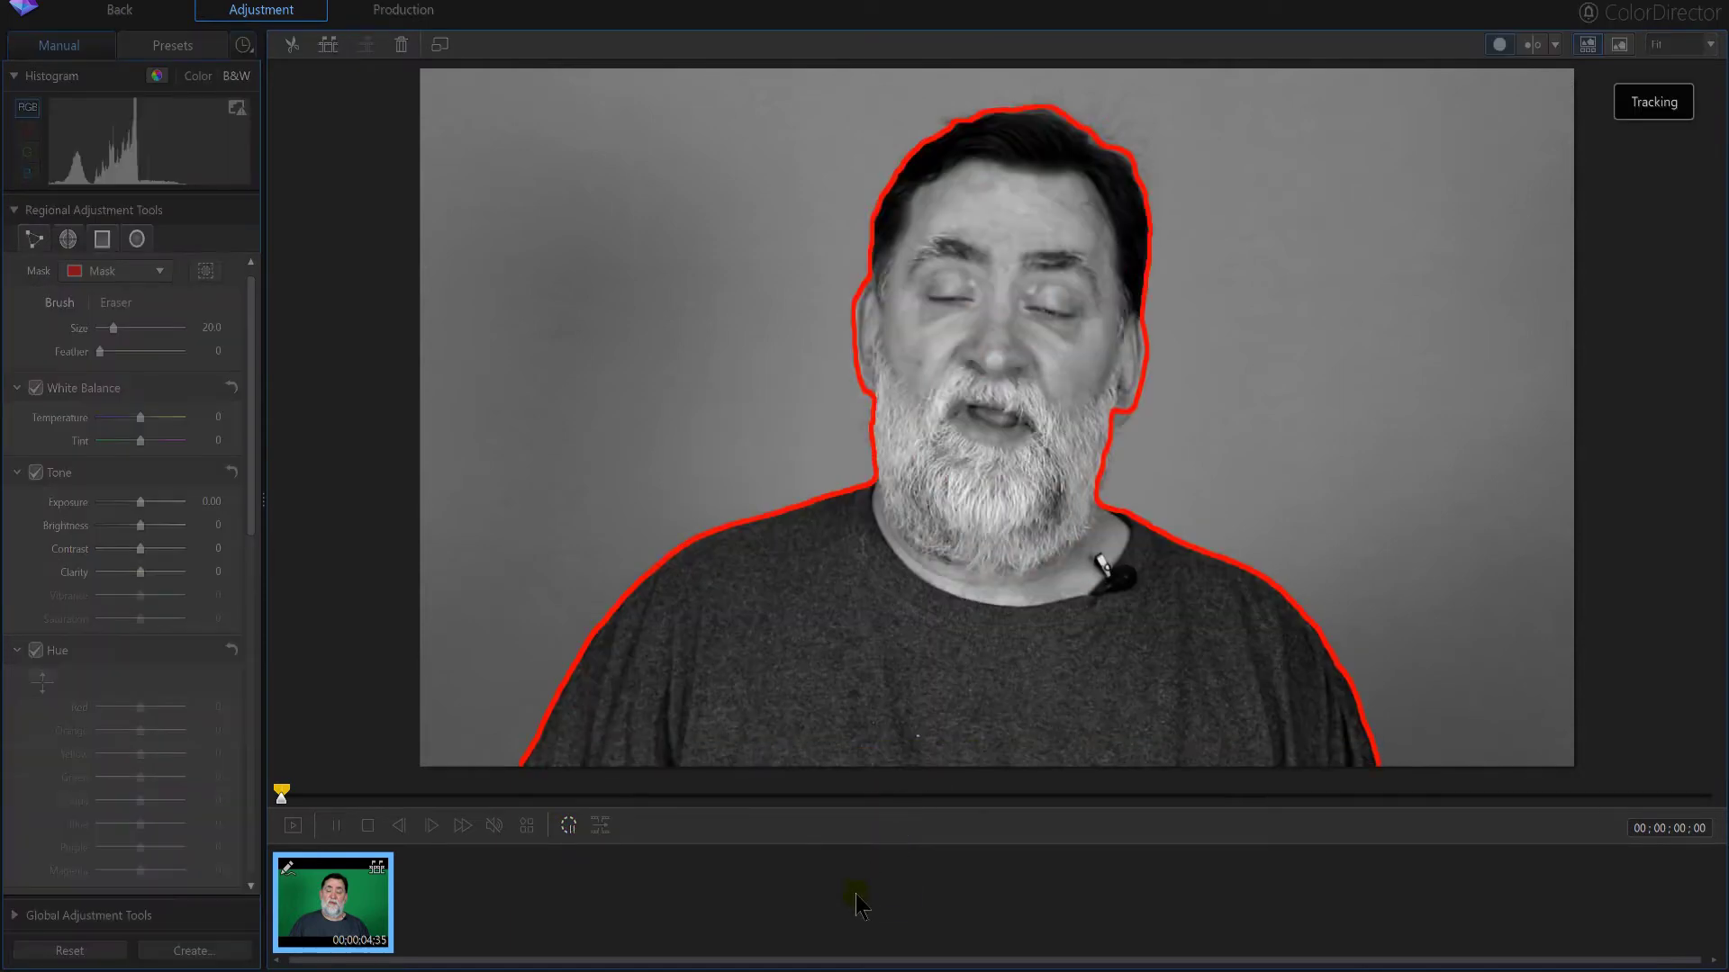
pyautogui.click(569, 825)
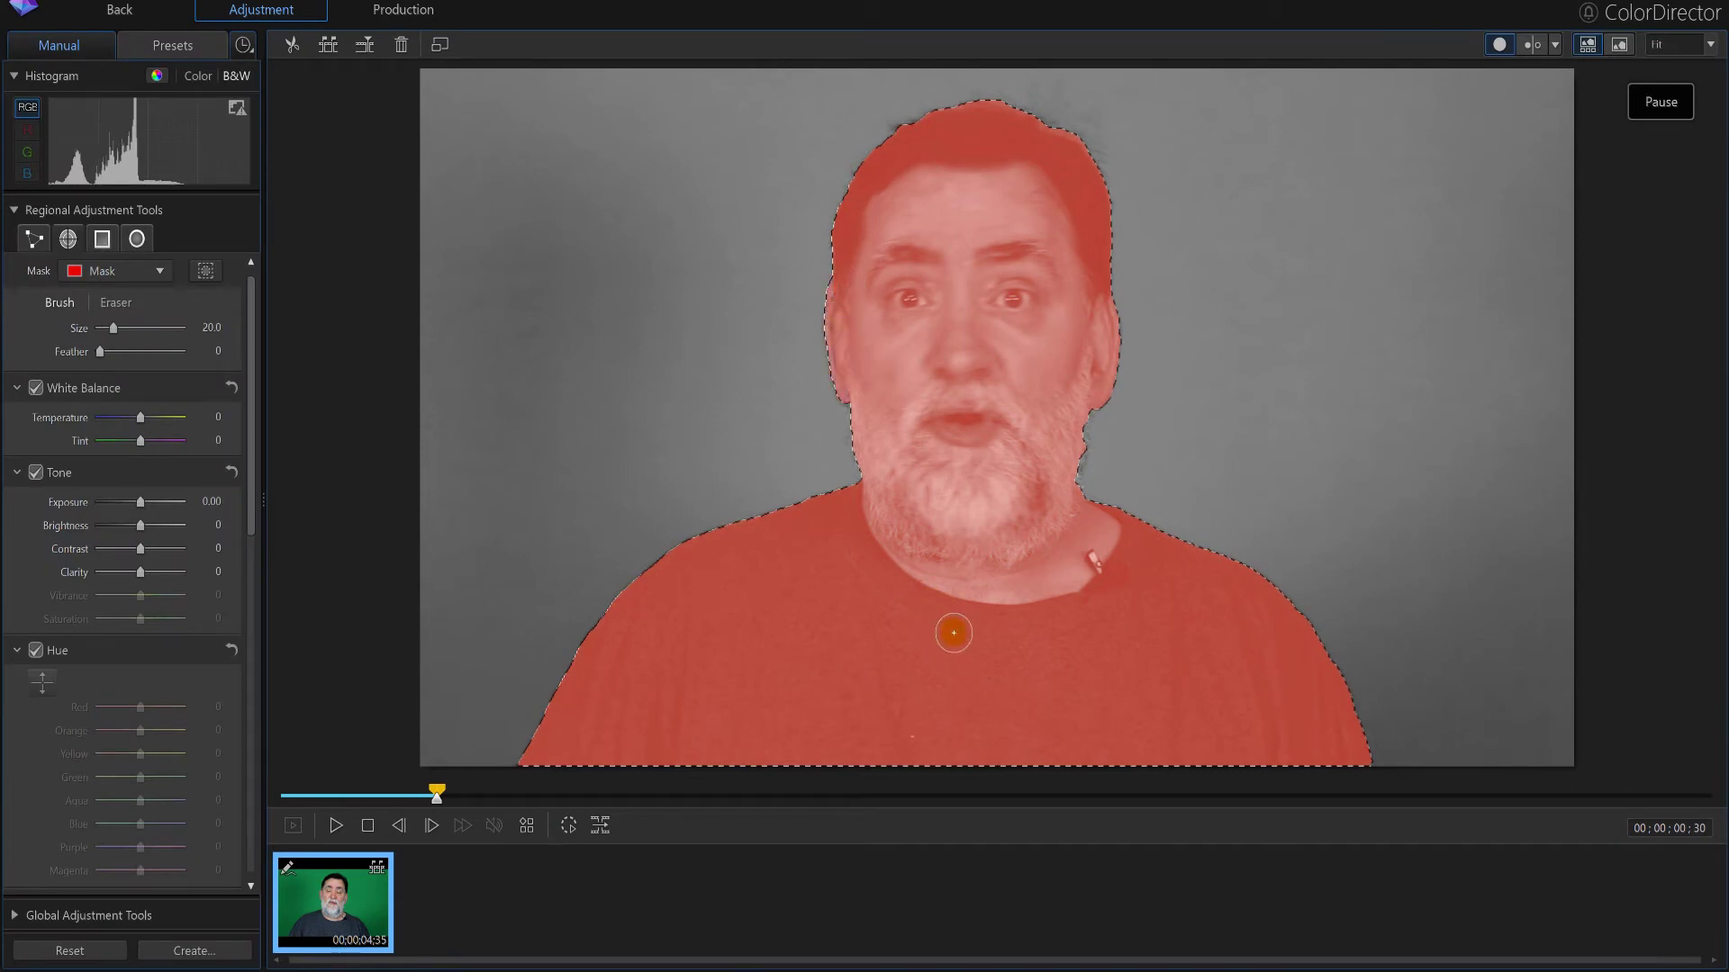
pyautogui.click(566, 830)
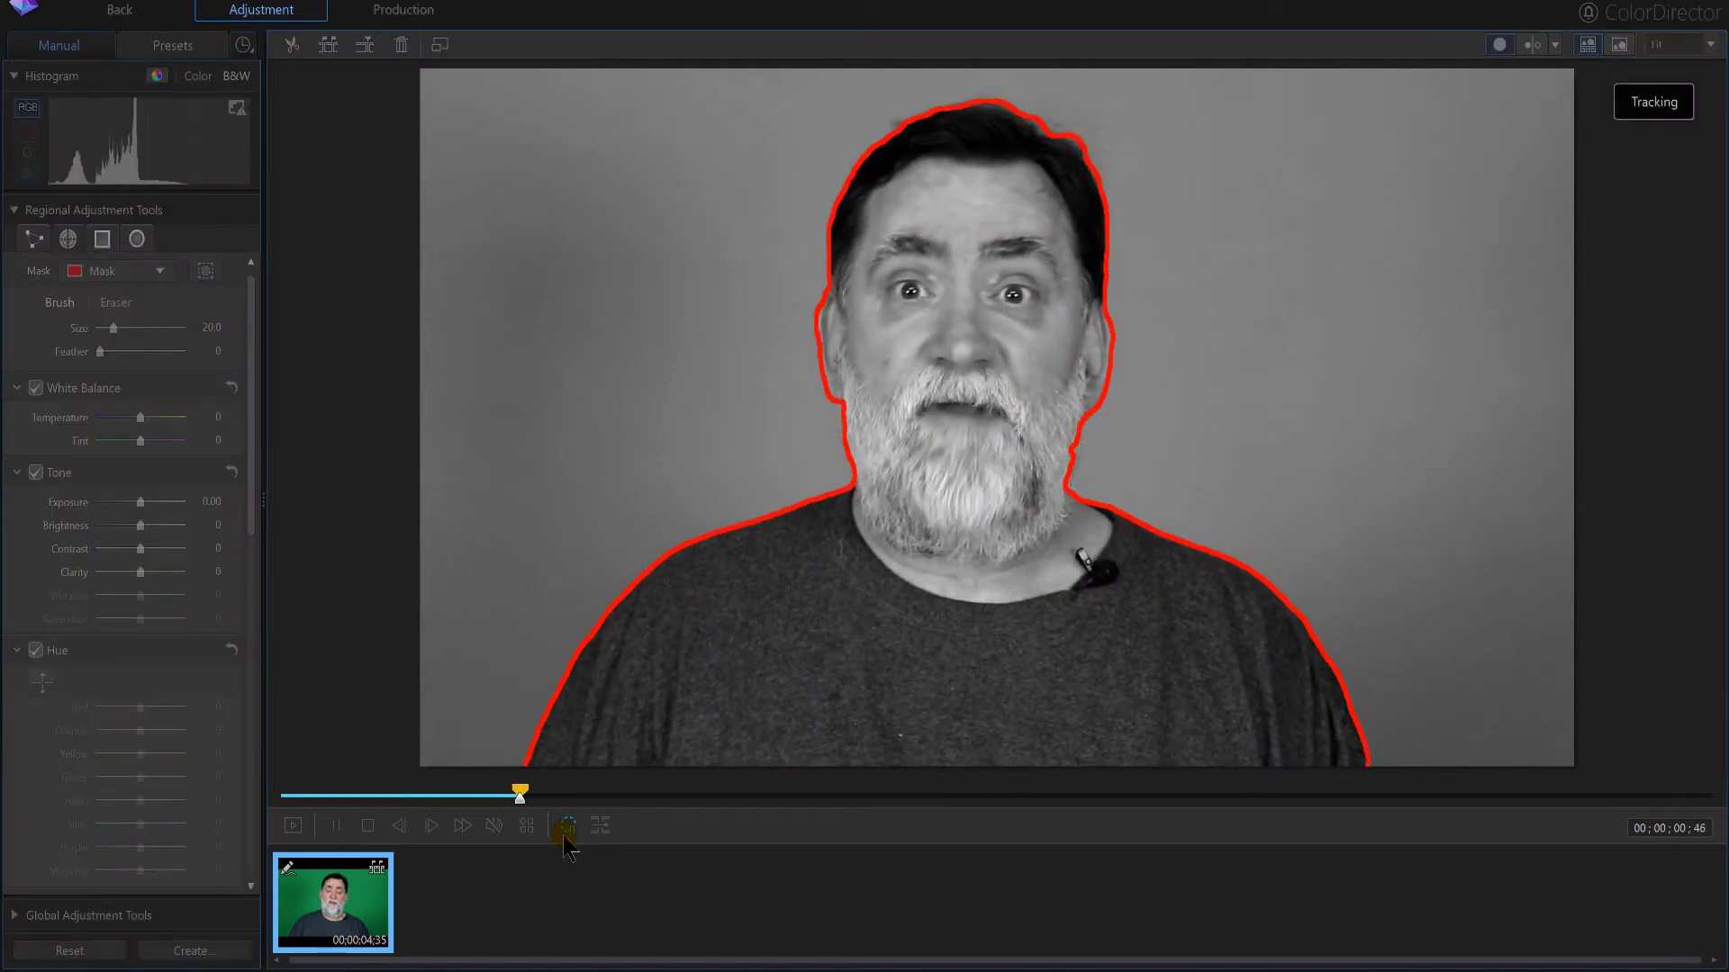
pyautogui.click(564, 830)
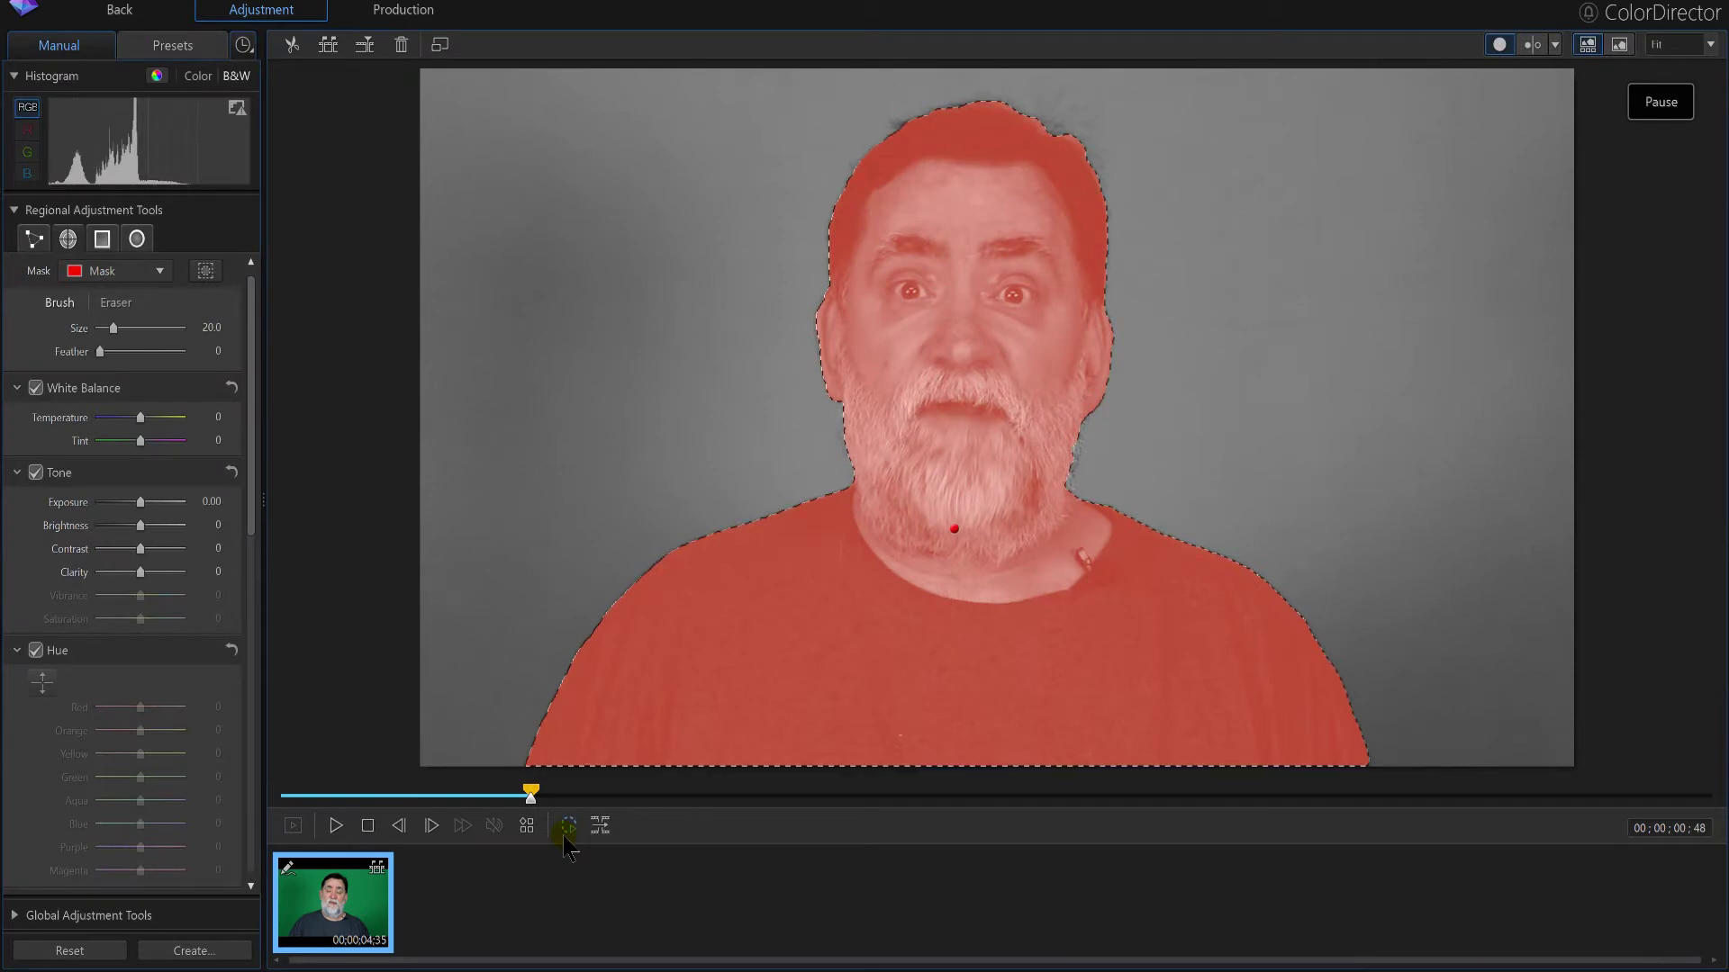
pyautogui.click(565, 828)
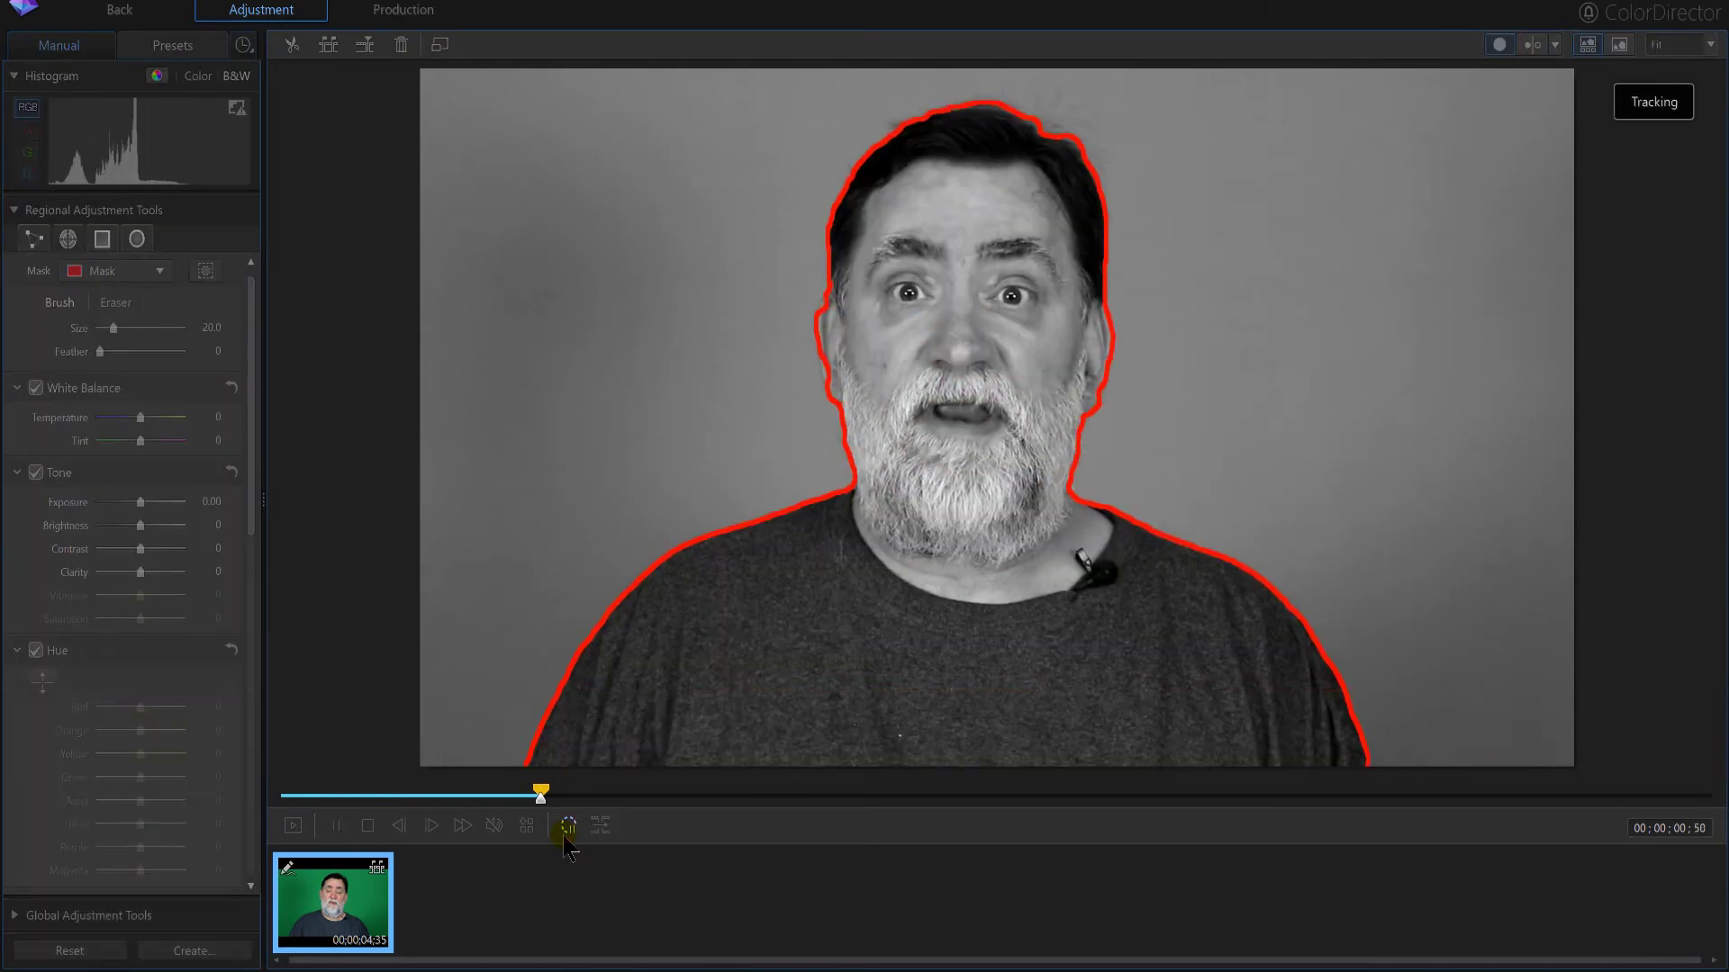
pyautogui.click(567, 828)
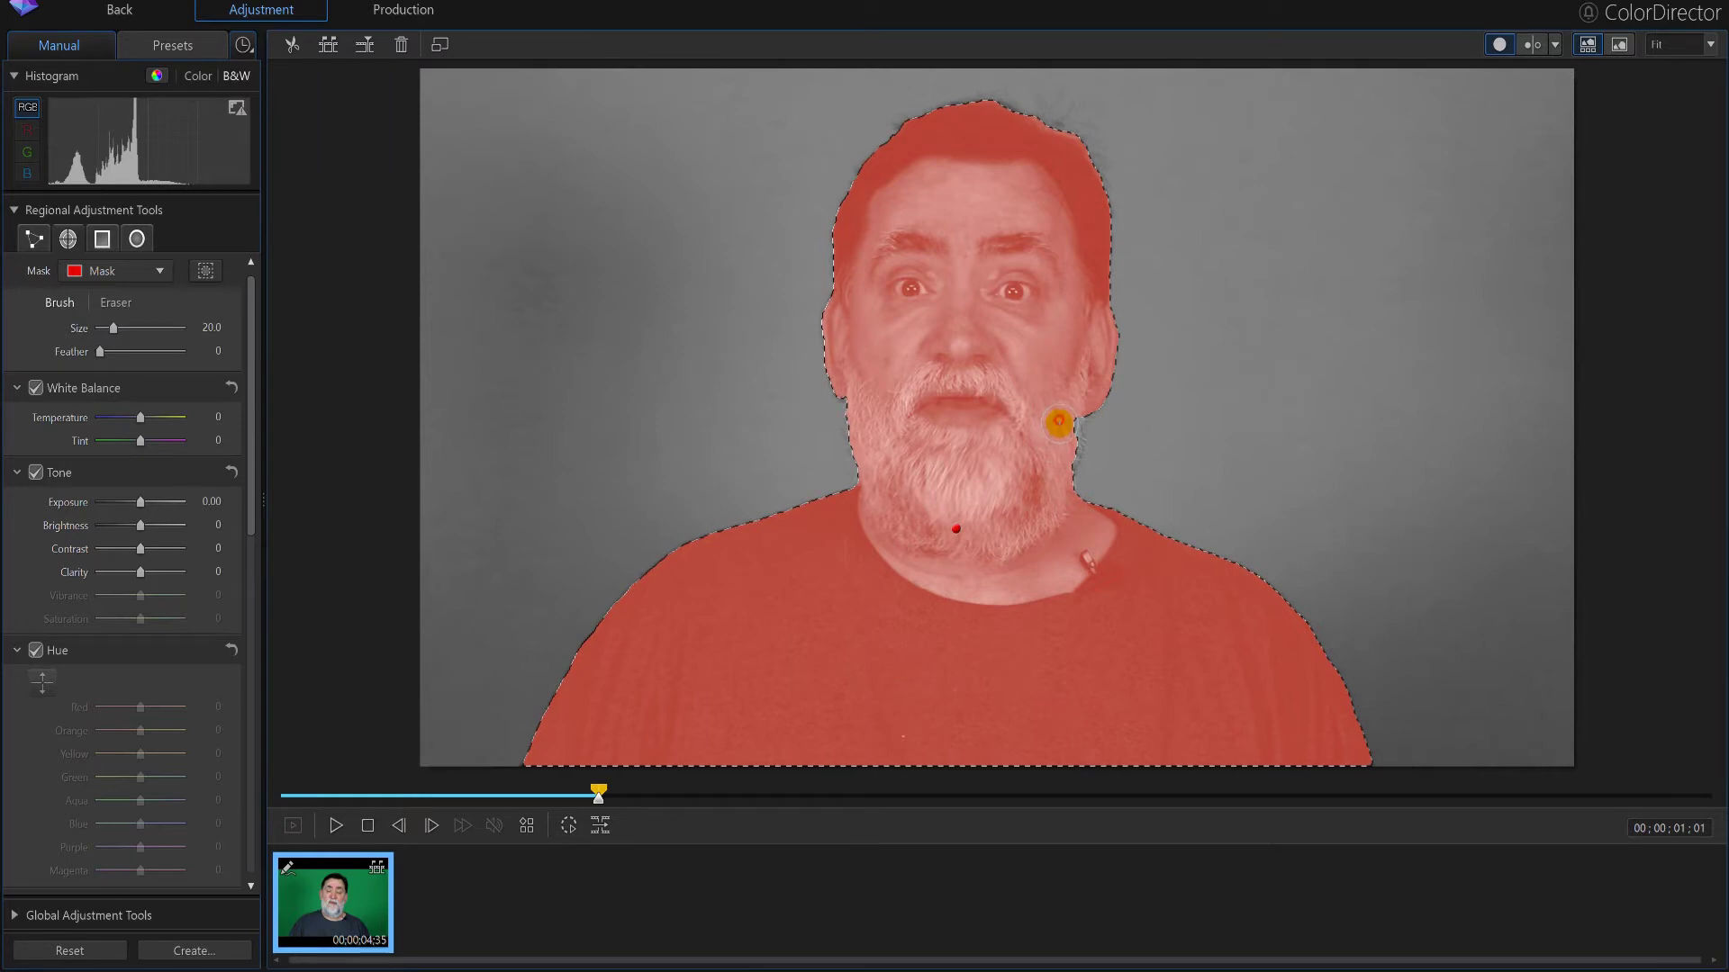
pyautogui.click(569, 827)
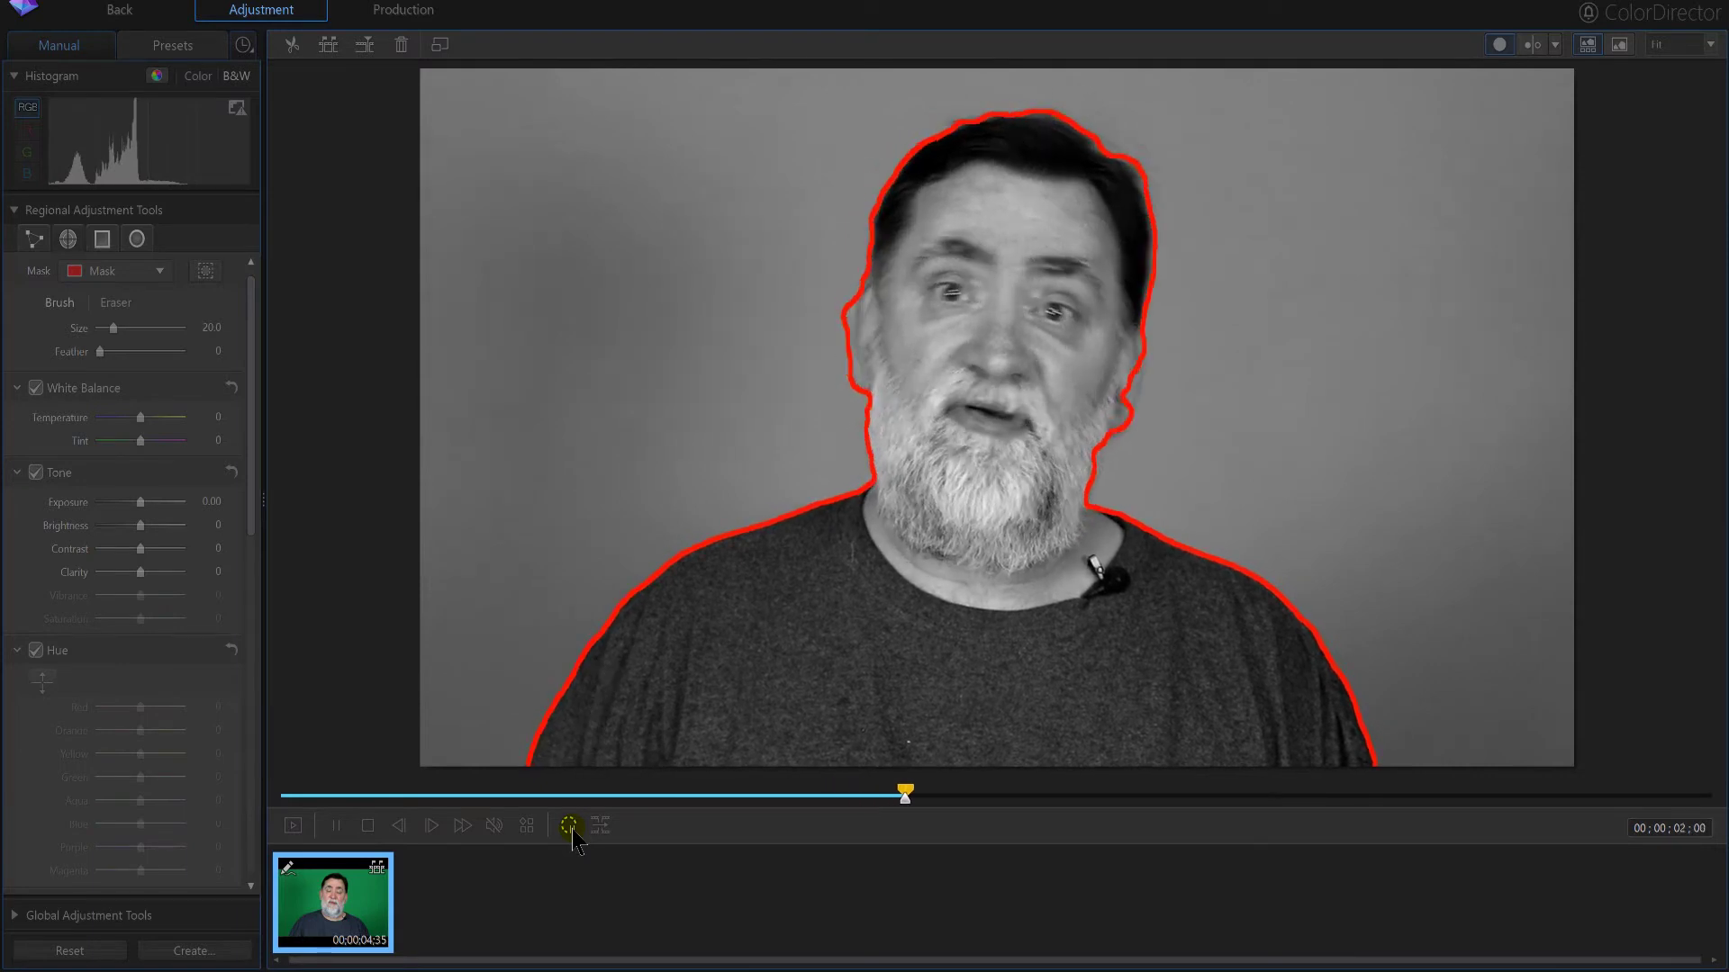
pyautogui.click(569, 825)
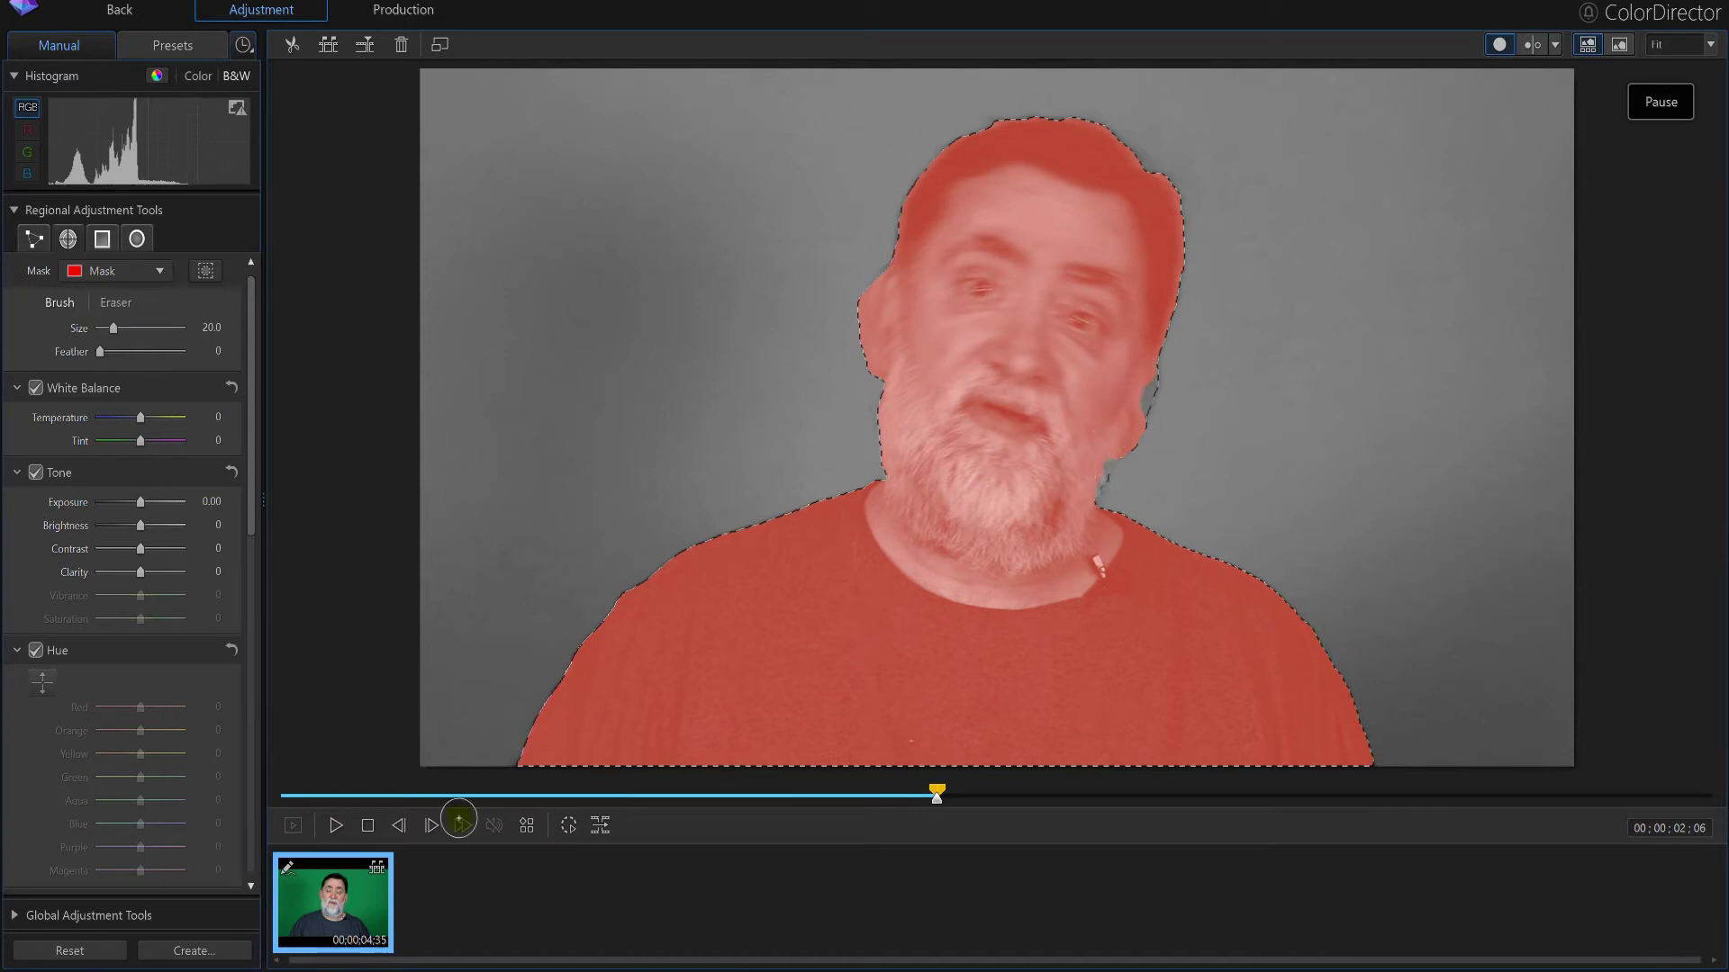
pyautogui.click(570, 827)
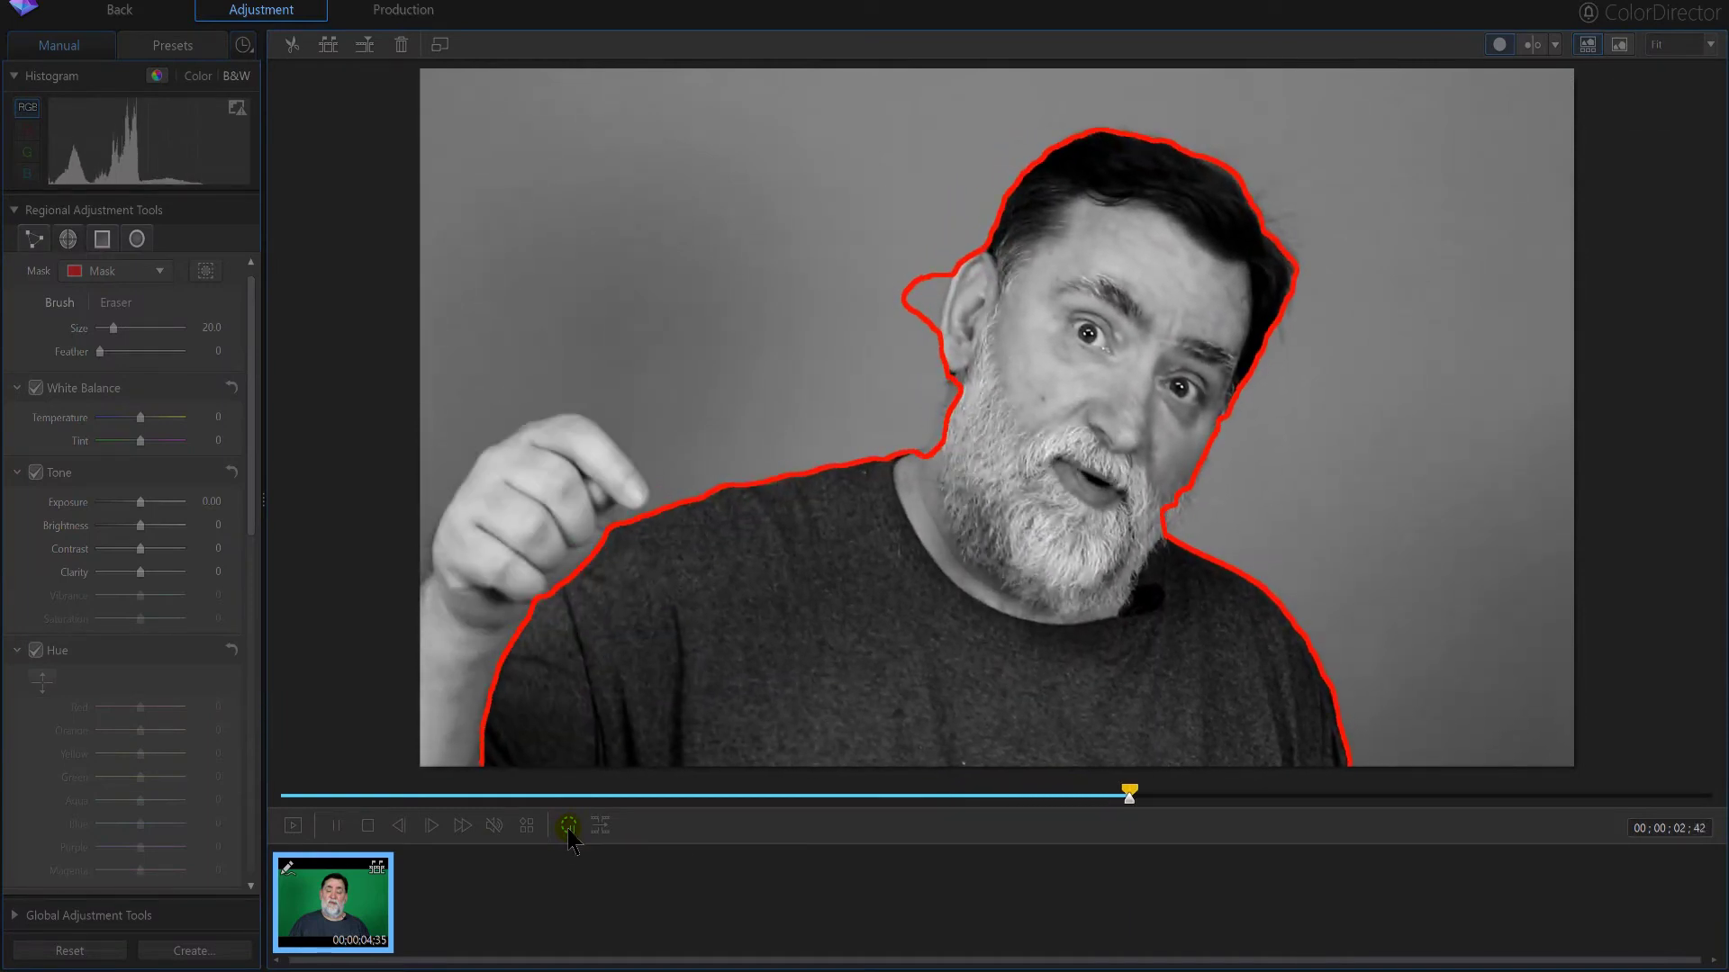
pyautogui.click(581, 677)
# Brush the raised hand, arm and bottom-left shirt corner into the mask.
pyautogui.moveTo(580, 687)
pyautogui.mouseDown()
pyautogui.moveTo(618, 567)
pyautogui.moveTo(552, 471)
pyautogui.moveTo(508, 472)
pyautogui.moveTo(459, 575)
pyautogui.moveTo(443, 759)
pyautogui.mouseUp()
pyautogui.moveTo(501, 664)
pyautogui.mouseDown()
pyautogui.moveTo(505, 623)
pyautogui.moveTo(644, 668)
pyautogui.mouseUp()
pyautogui.moveTo(489, 745); pyautogui.dragTo(455, 756)
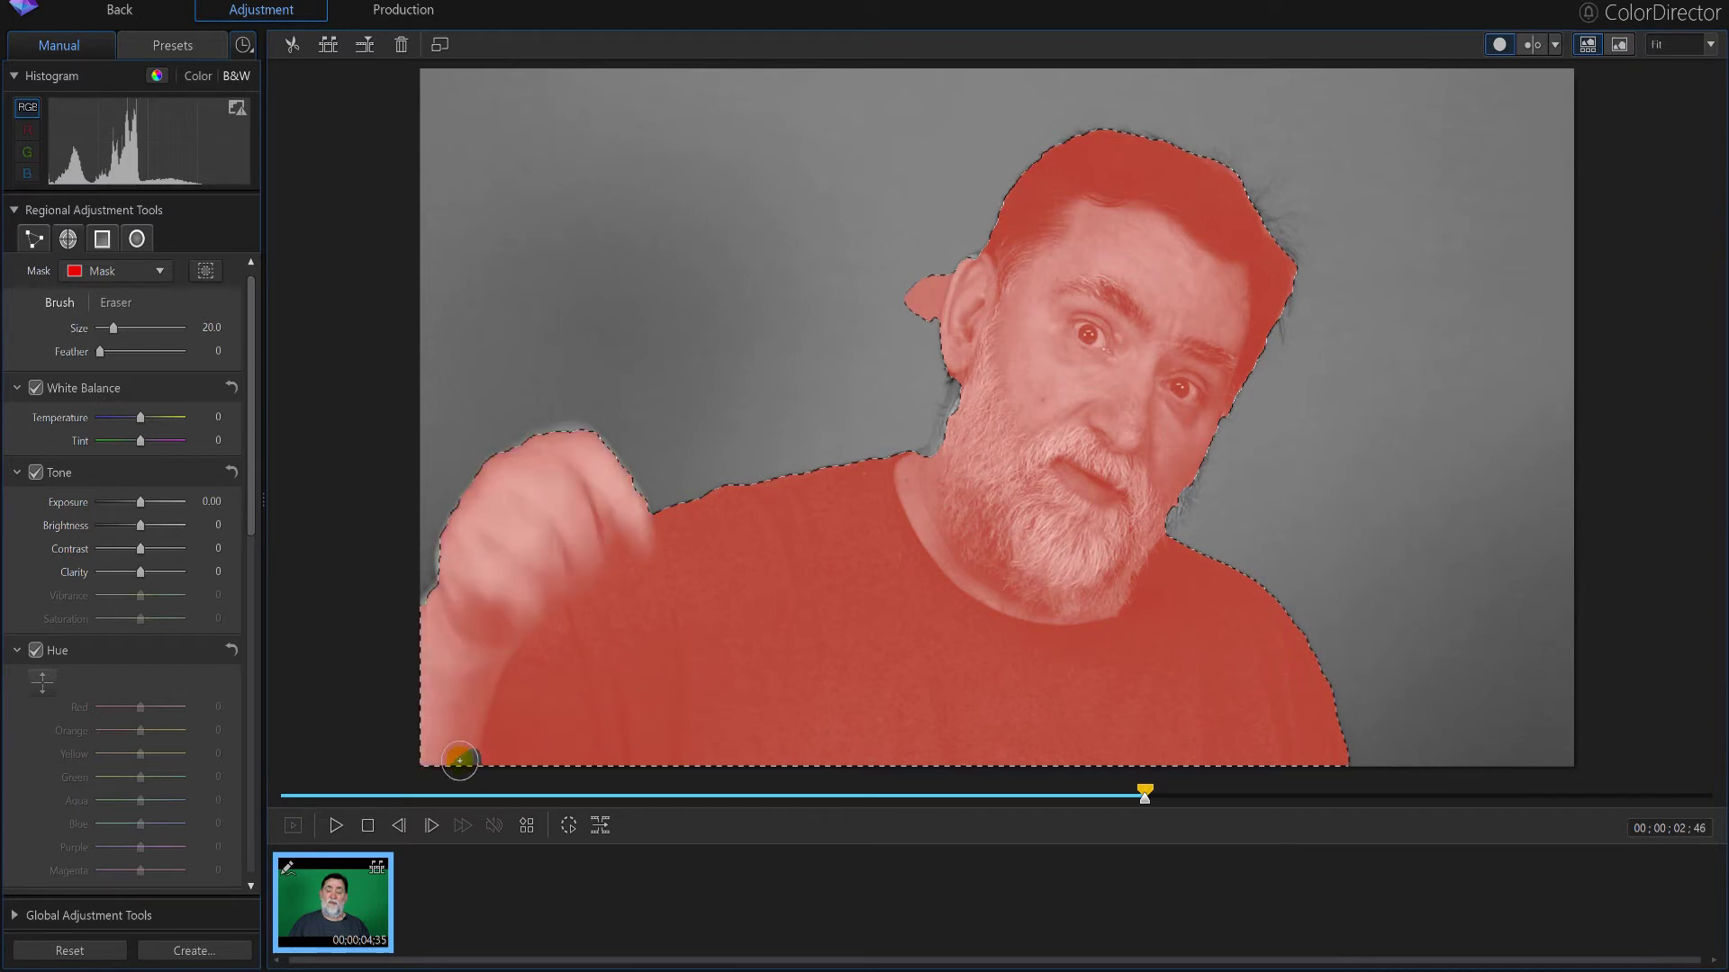
# Track the corrected mask to the clip's end, brush in the ear, and rewind to the start.
pyautogui.click(569, 826)
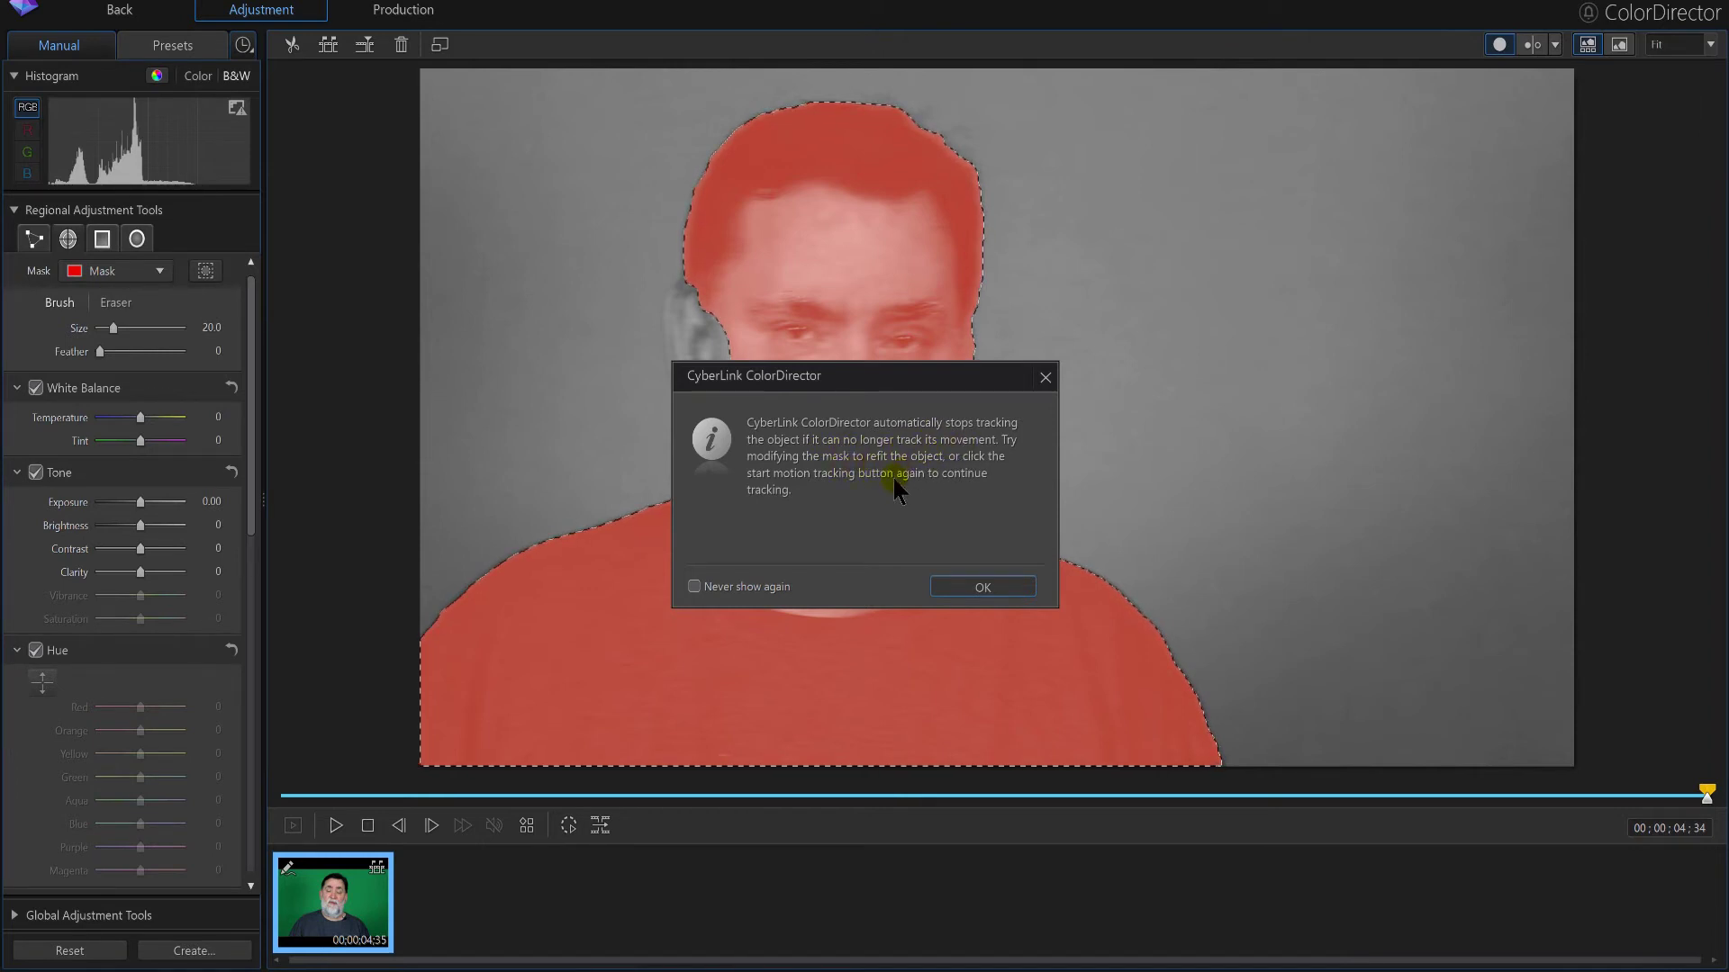
pyautogui.click(961, 581)
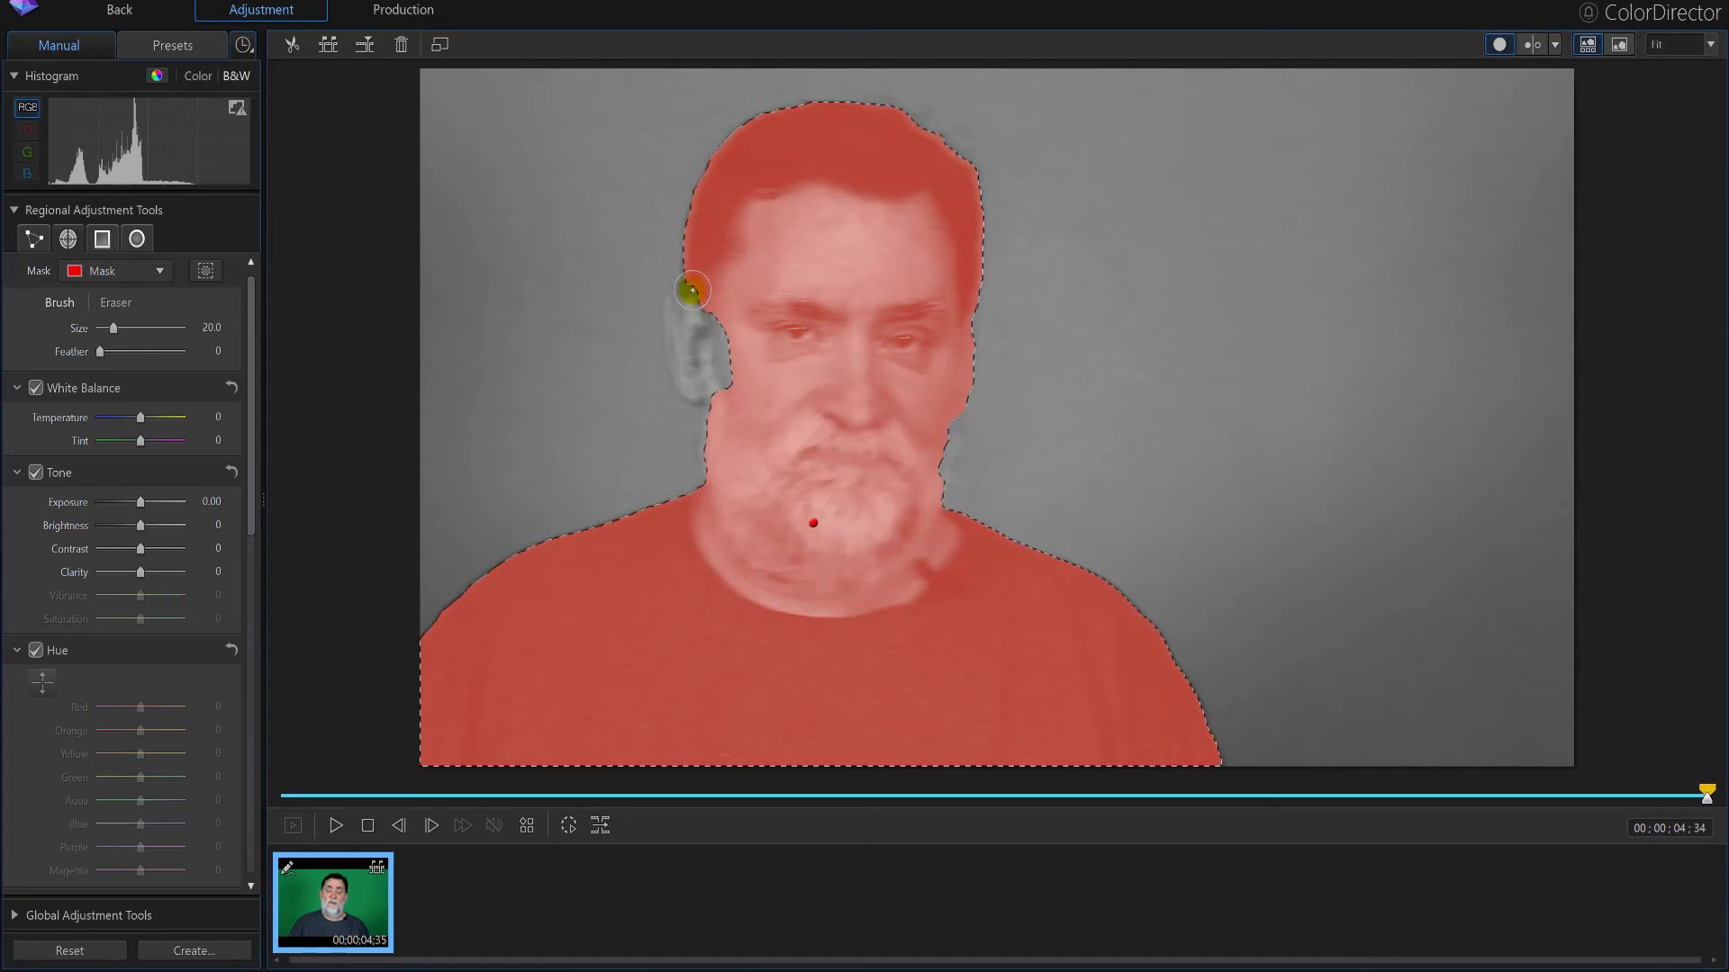
pyautogui.moveTo(691, 290)
pyautogui.mouseDown()
pyautogui.moveTo(698, 348)
pyautogui.moveTo(733, 370)
pyautogui.mouseUp()
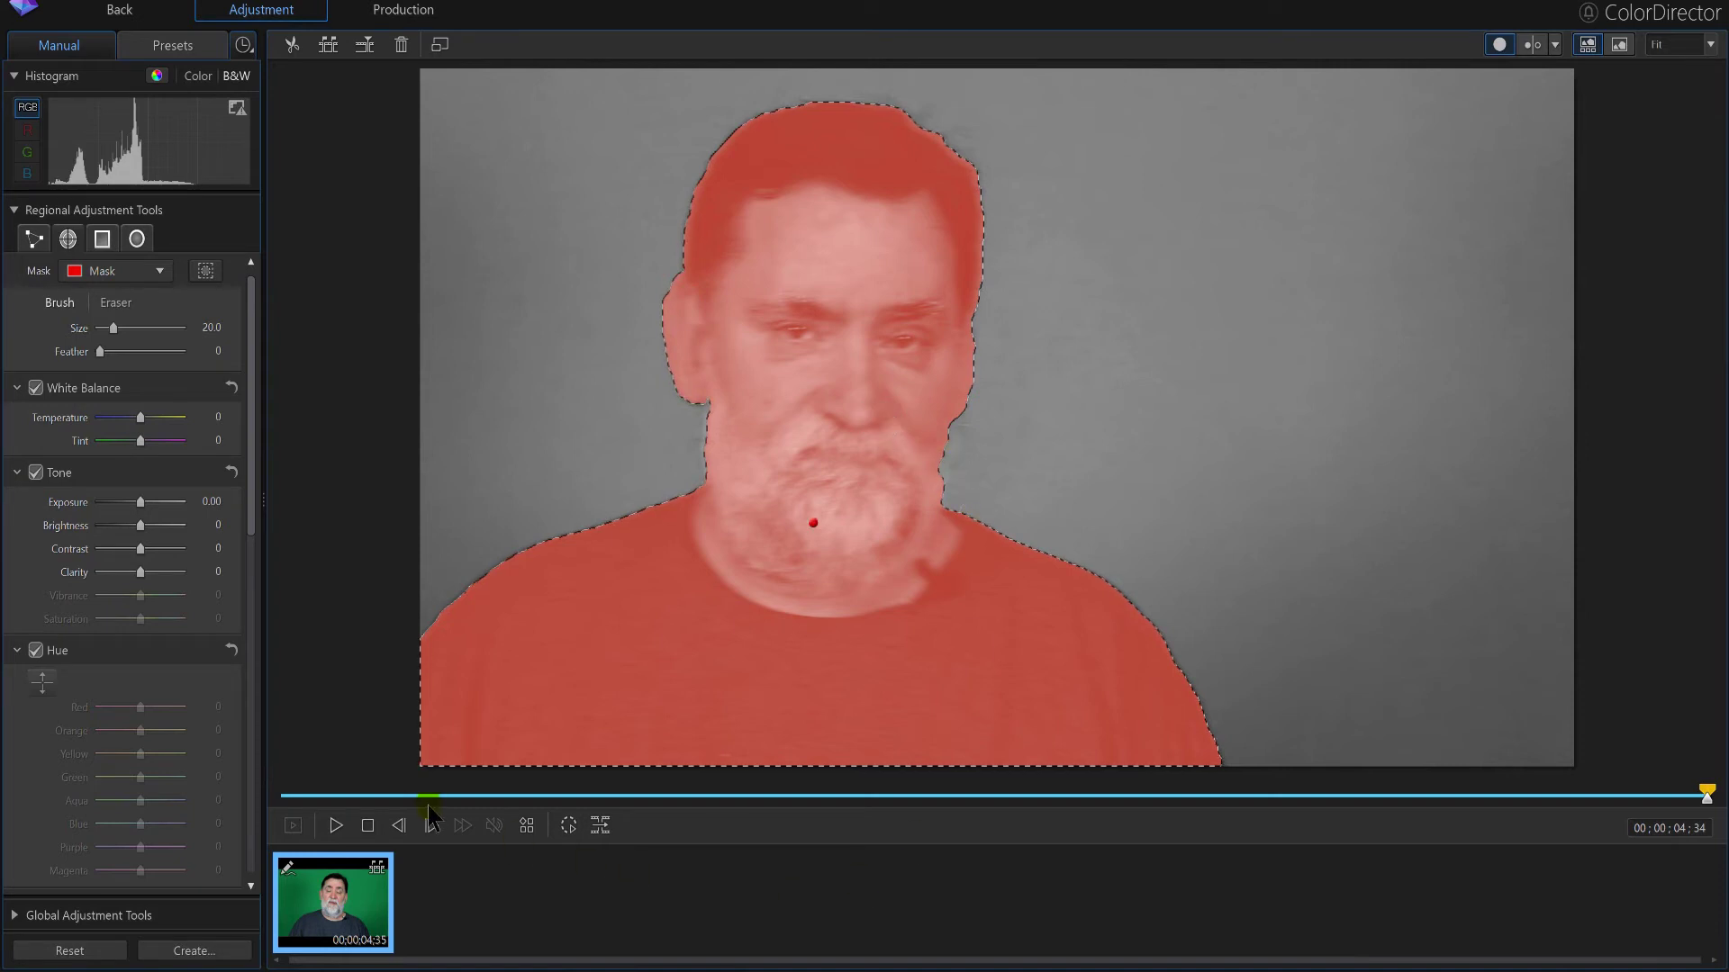
pyautogui.click(368, 826)
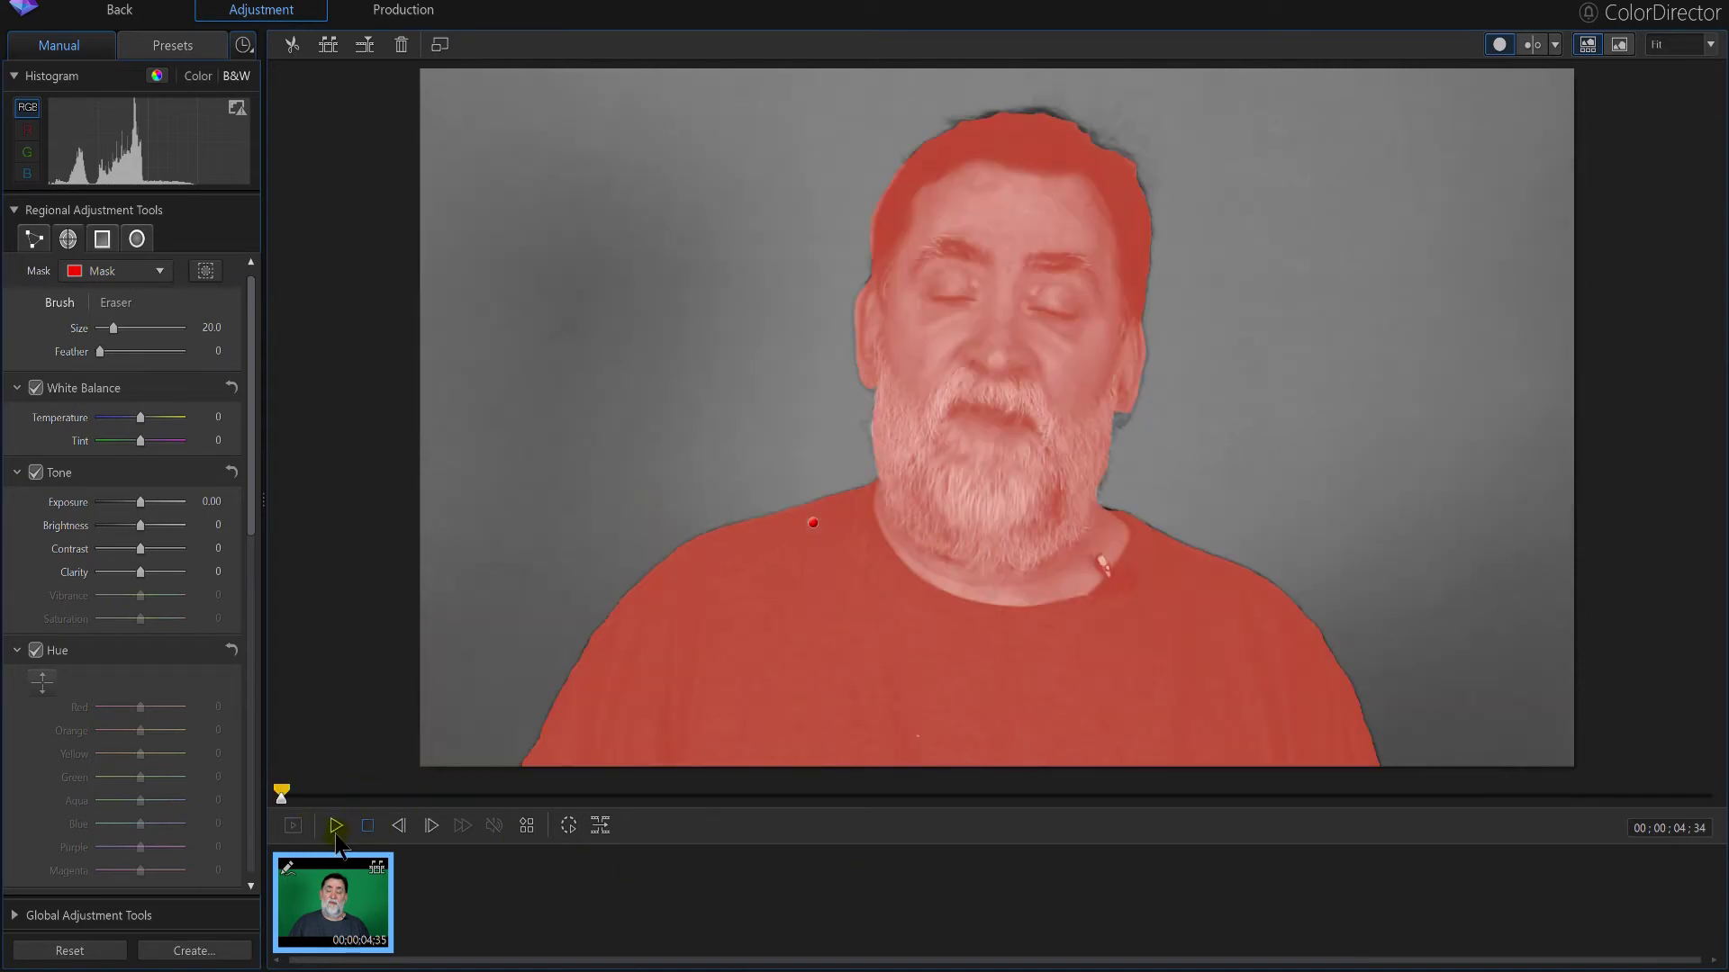
pyautogui.click(336, 826)
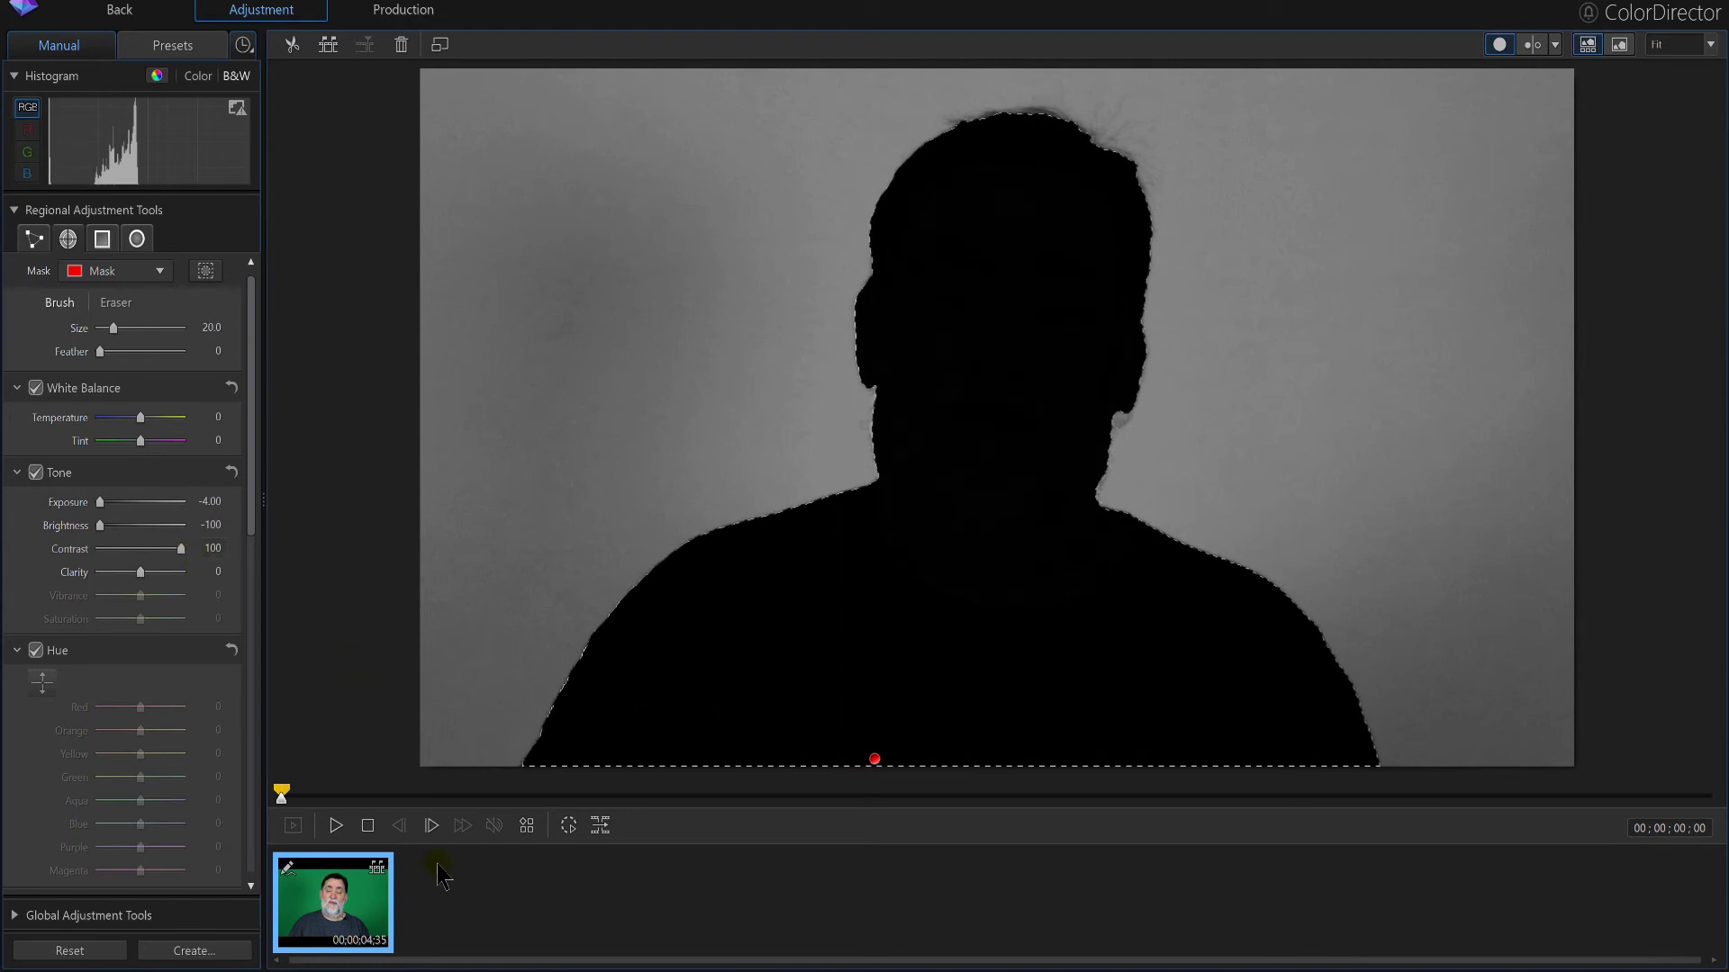
# Play the clip to preview the black silhouette.
pyautogui.click(336, 824)
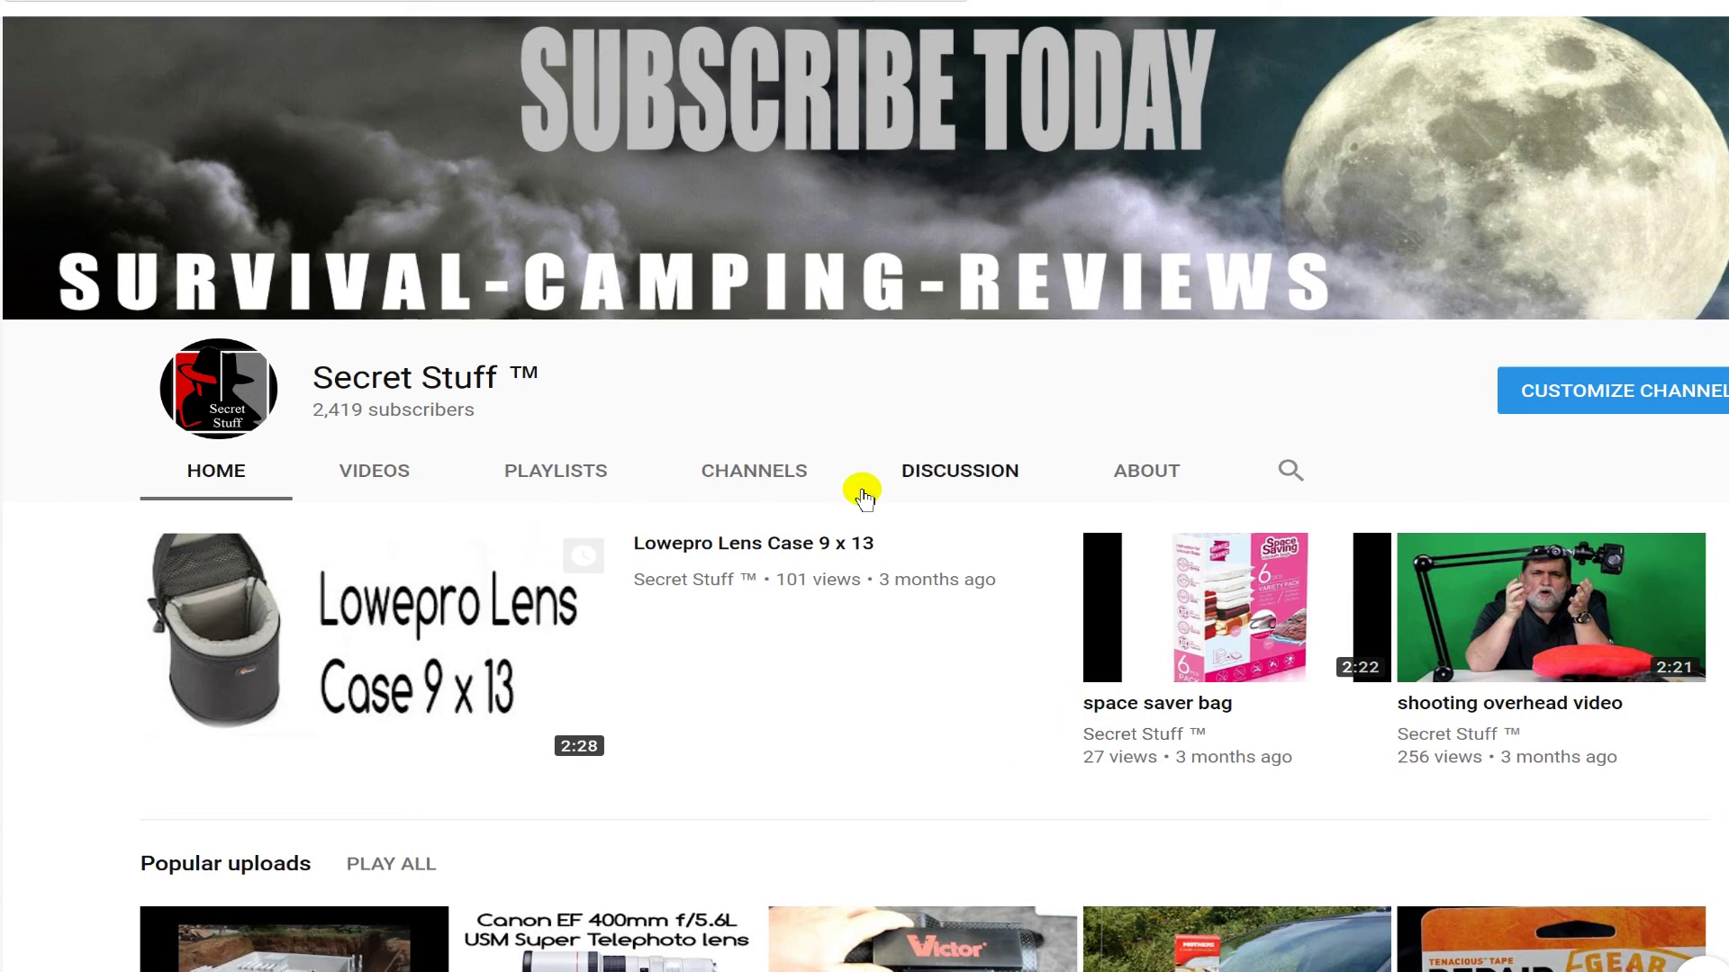
pyautogui.scroll(-5, 1010, 494)
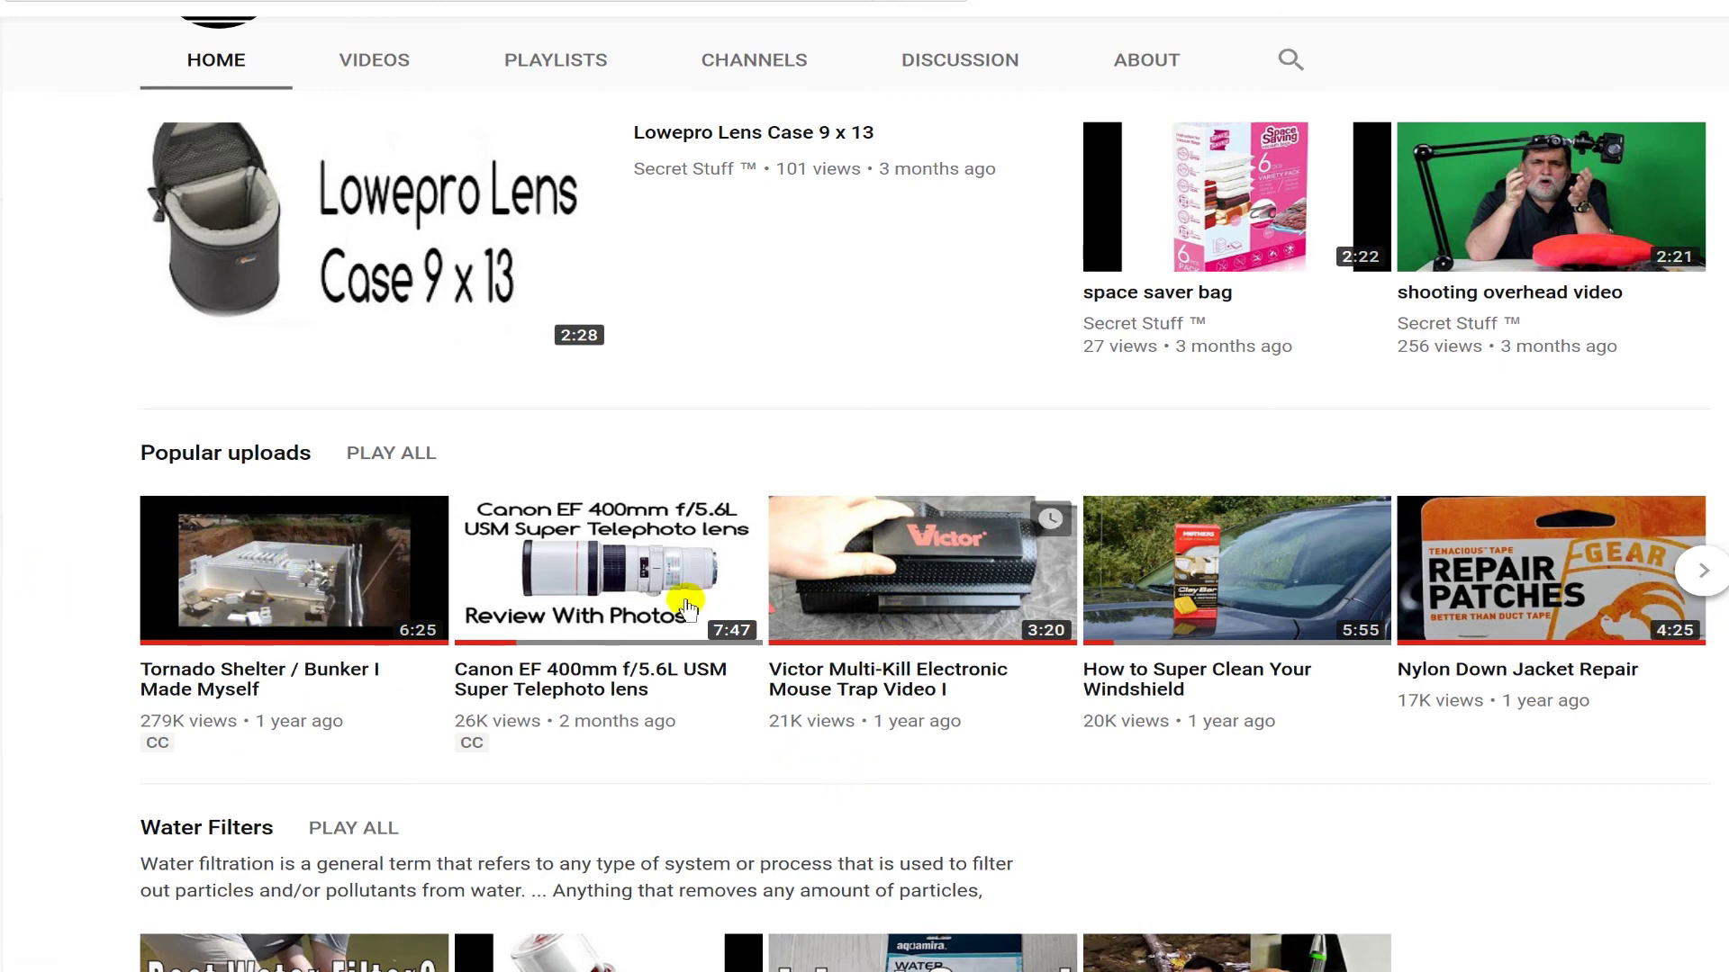
pyautogui.scroll(-3, 959, 680)
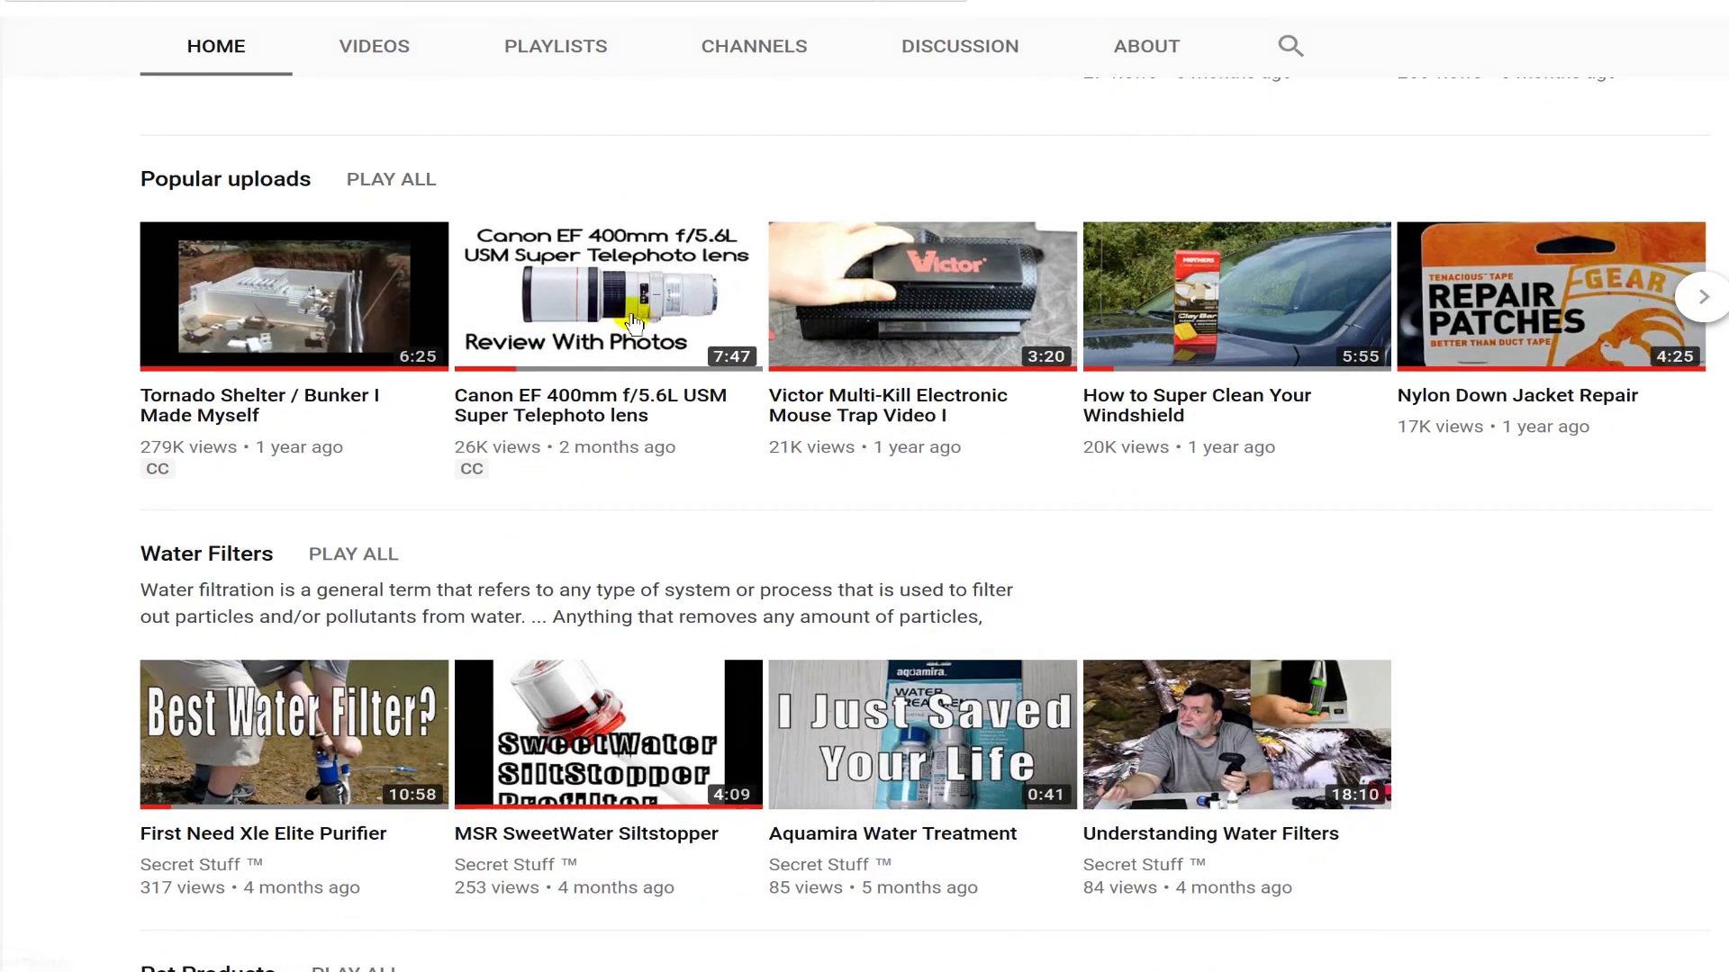
pyautogui.scroll(-5, 1108, 510)
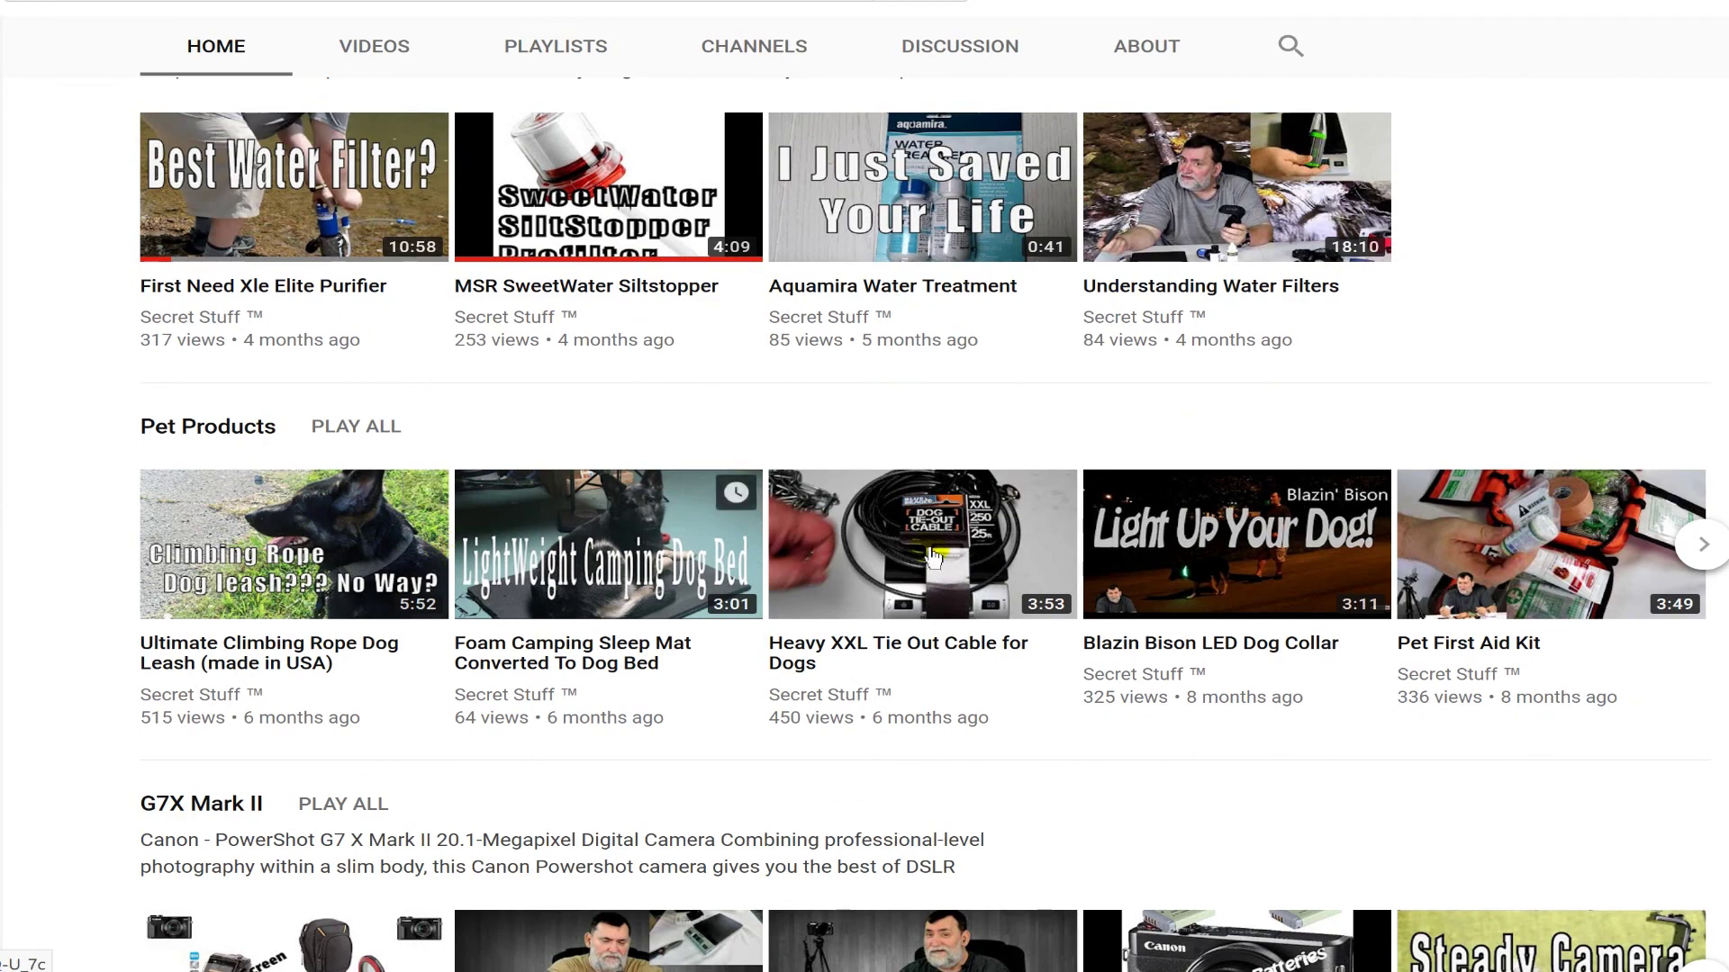
pyautogui.scroll(-3, 948, 544)
pyautogui.scroll(-5, 948, 539)
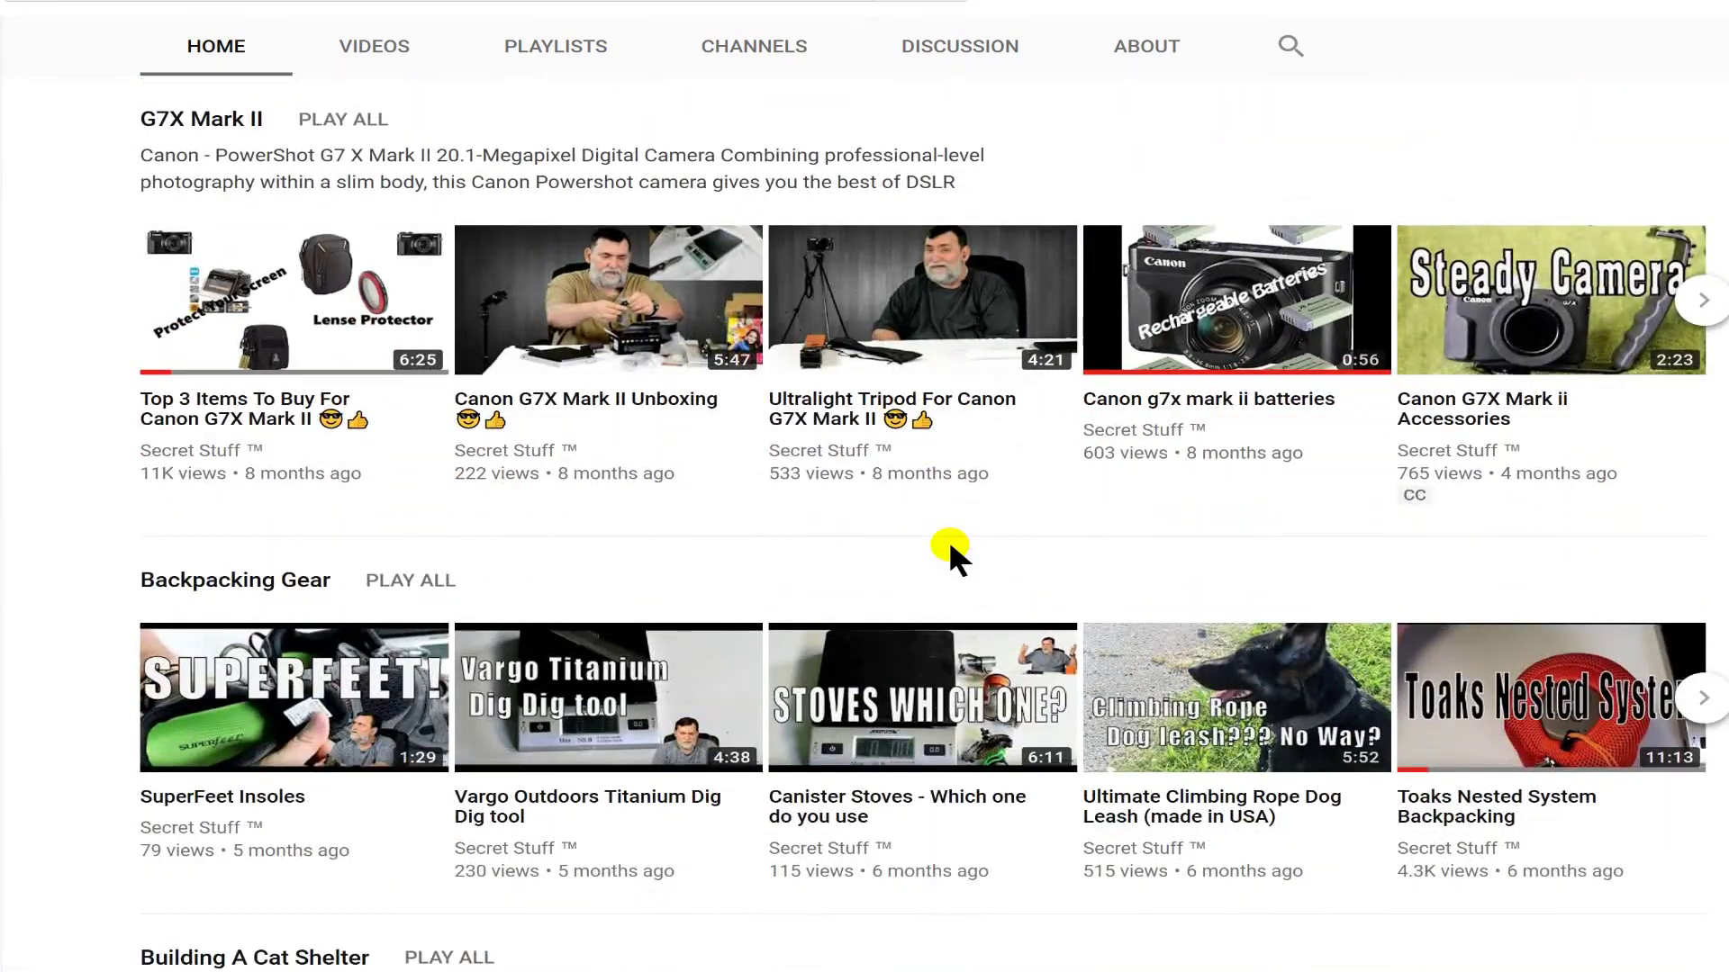
pyautogui.scroll(-3, 955, 541)
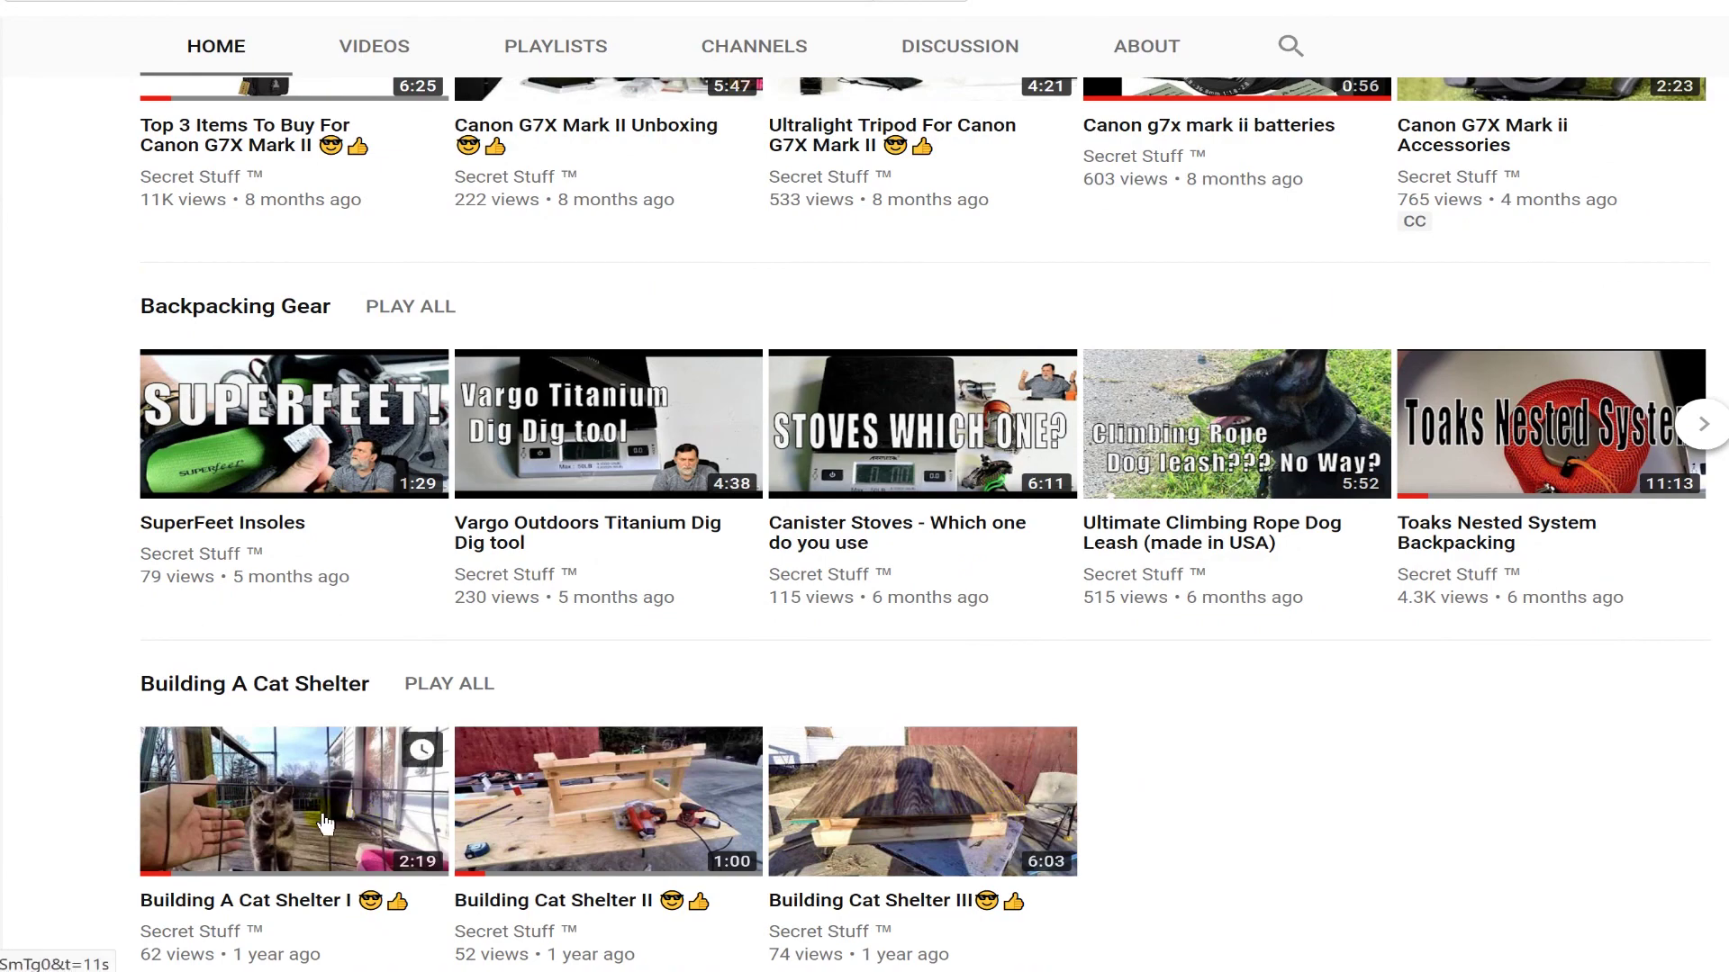
pyautogui.scroll(-1, 810, 748)
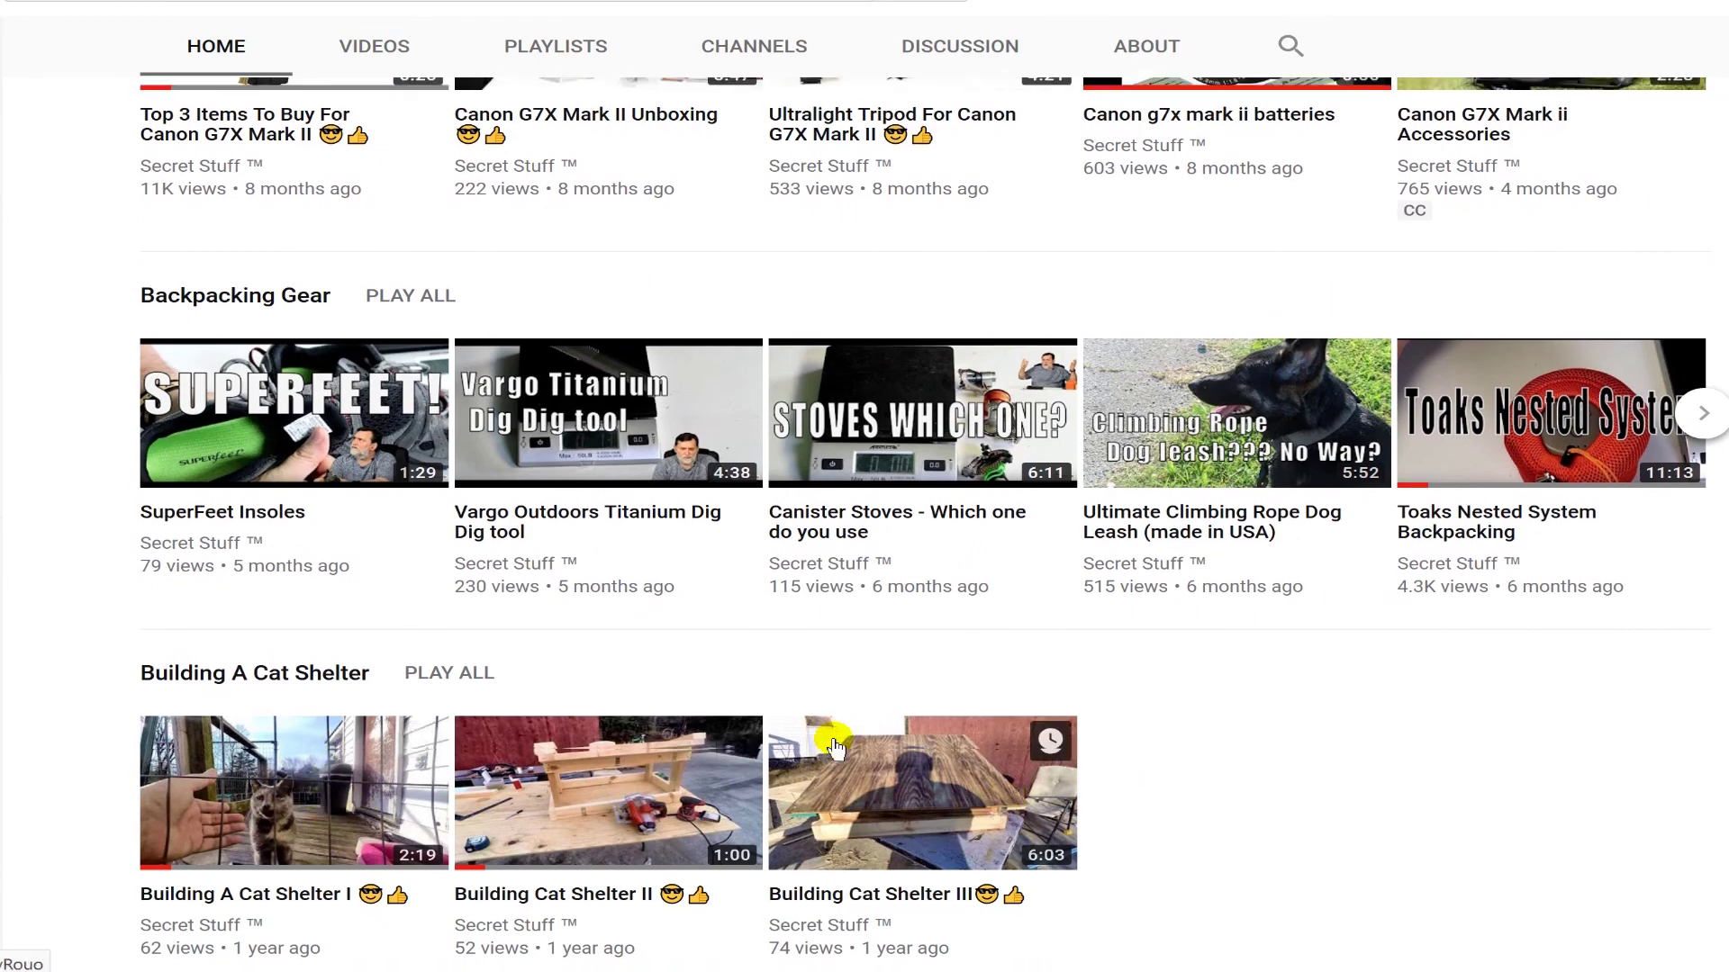
pyautogui.scroll(10, 937, 734)
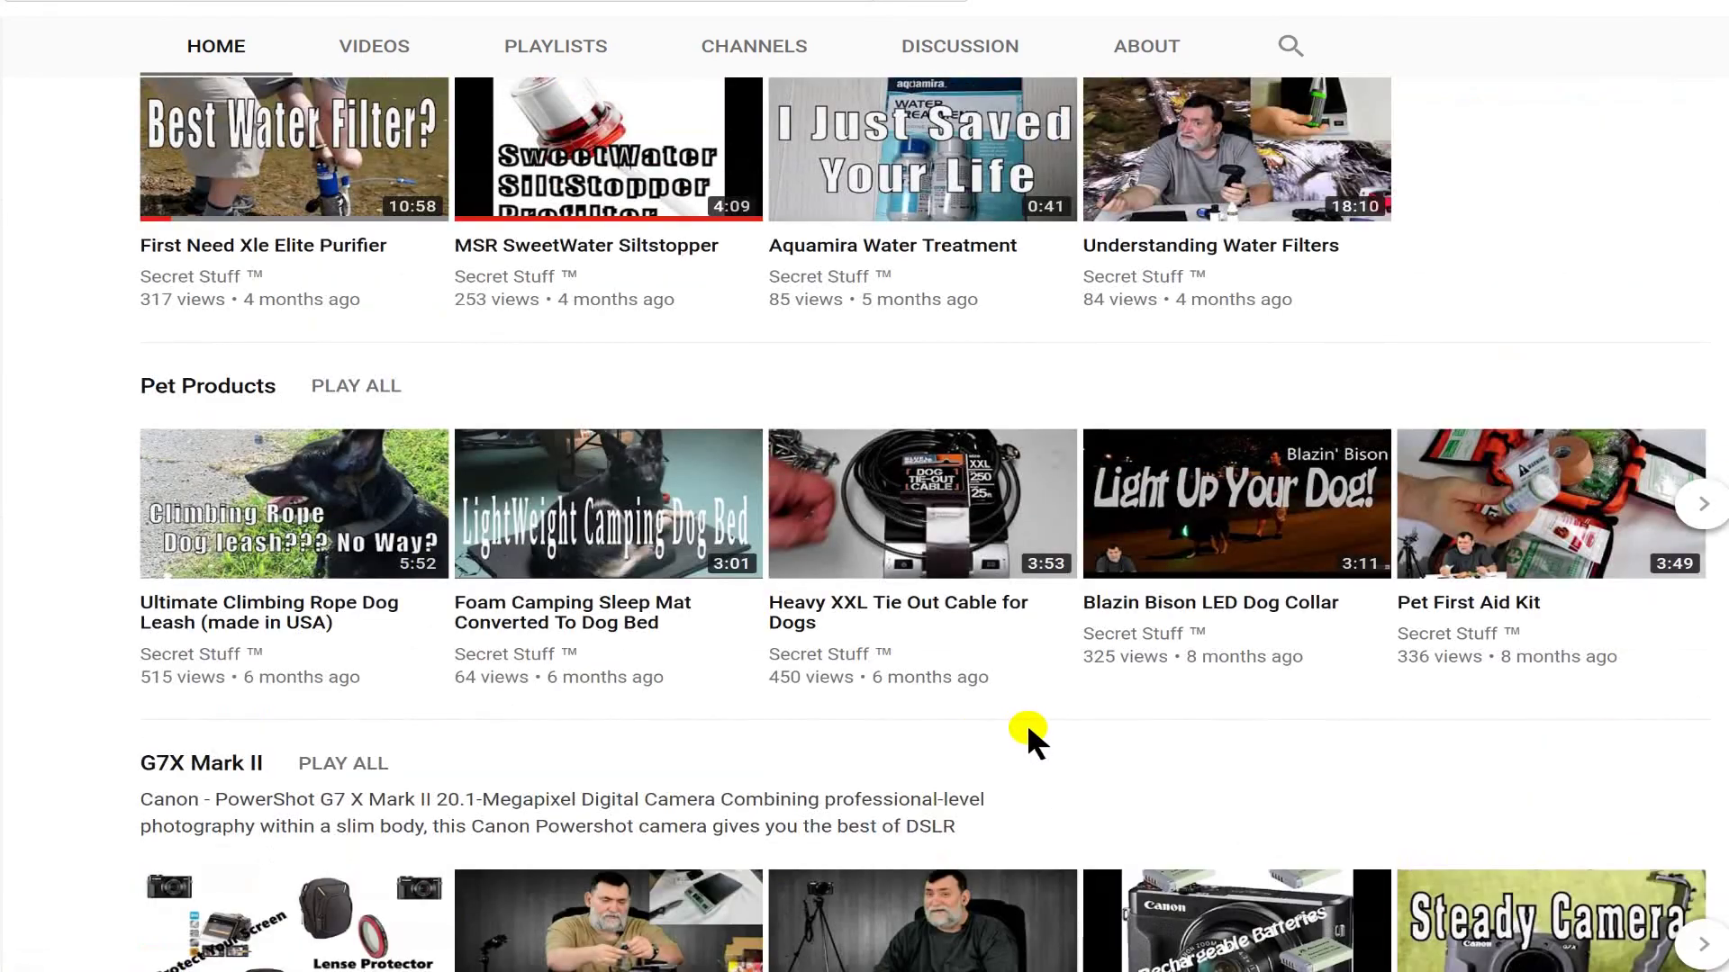
pyautogui.scroll(12, 1027, 722)
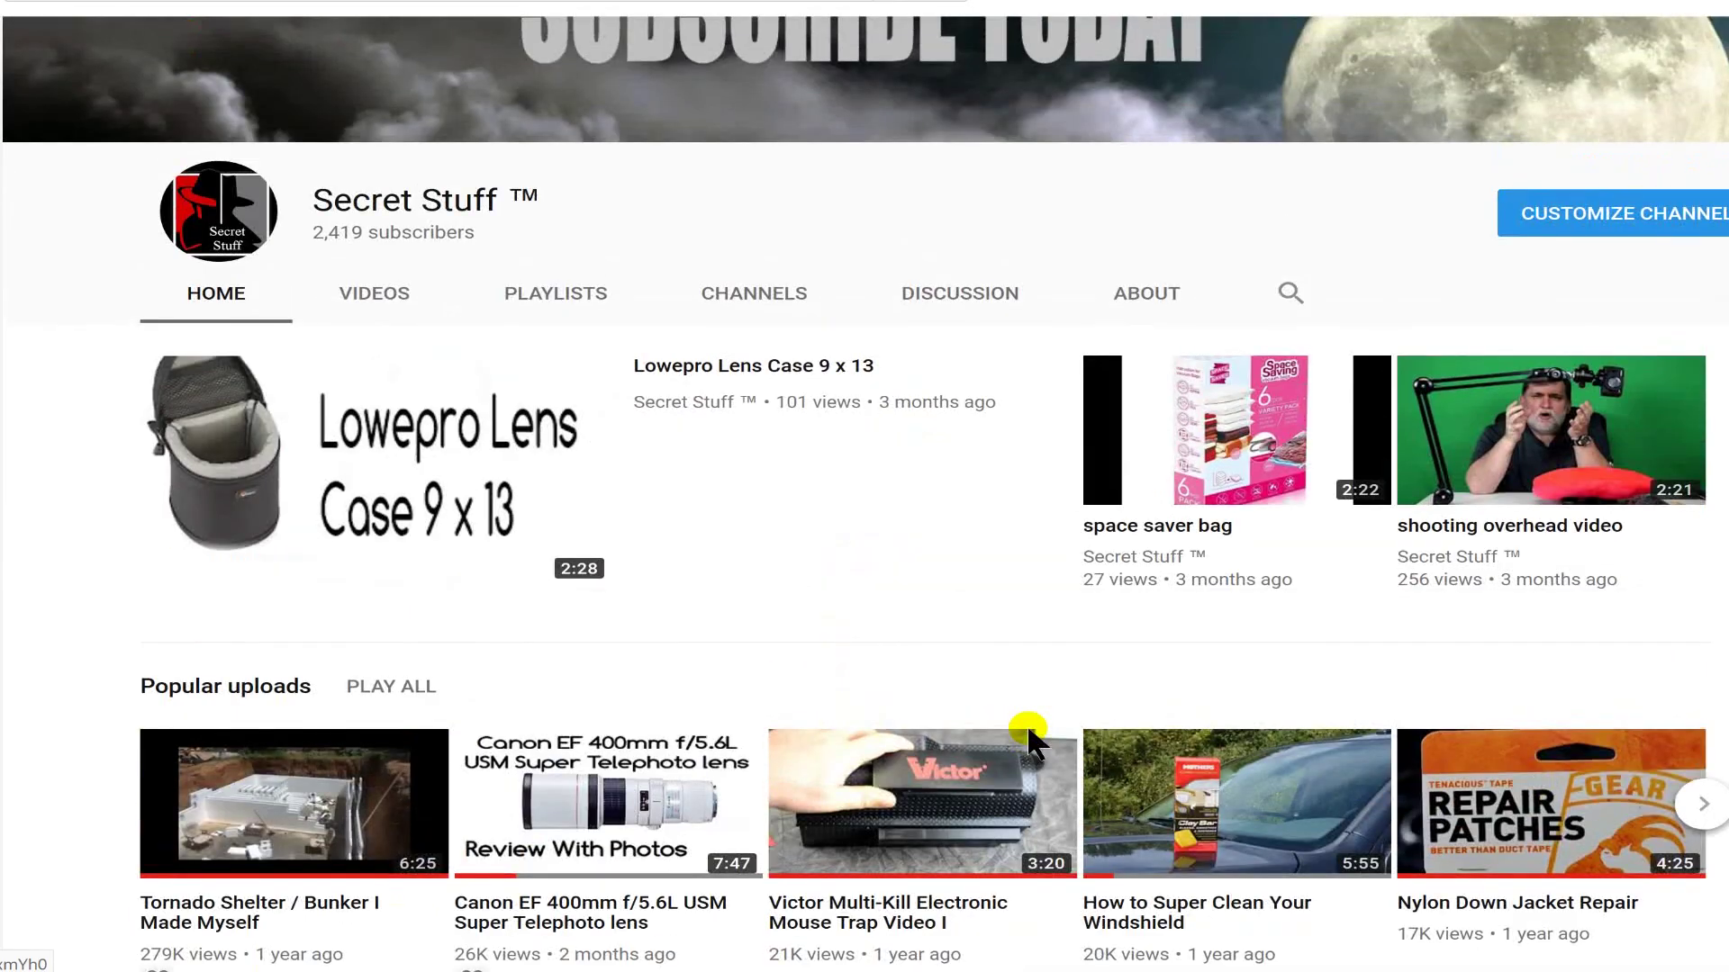
pyautogui.scroll(2, 1002, 718)
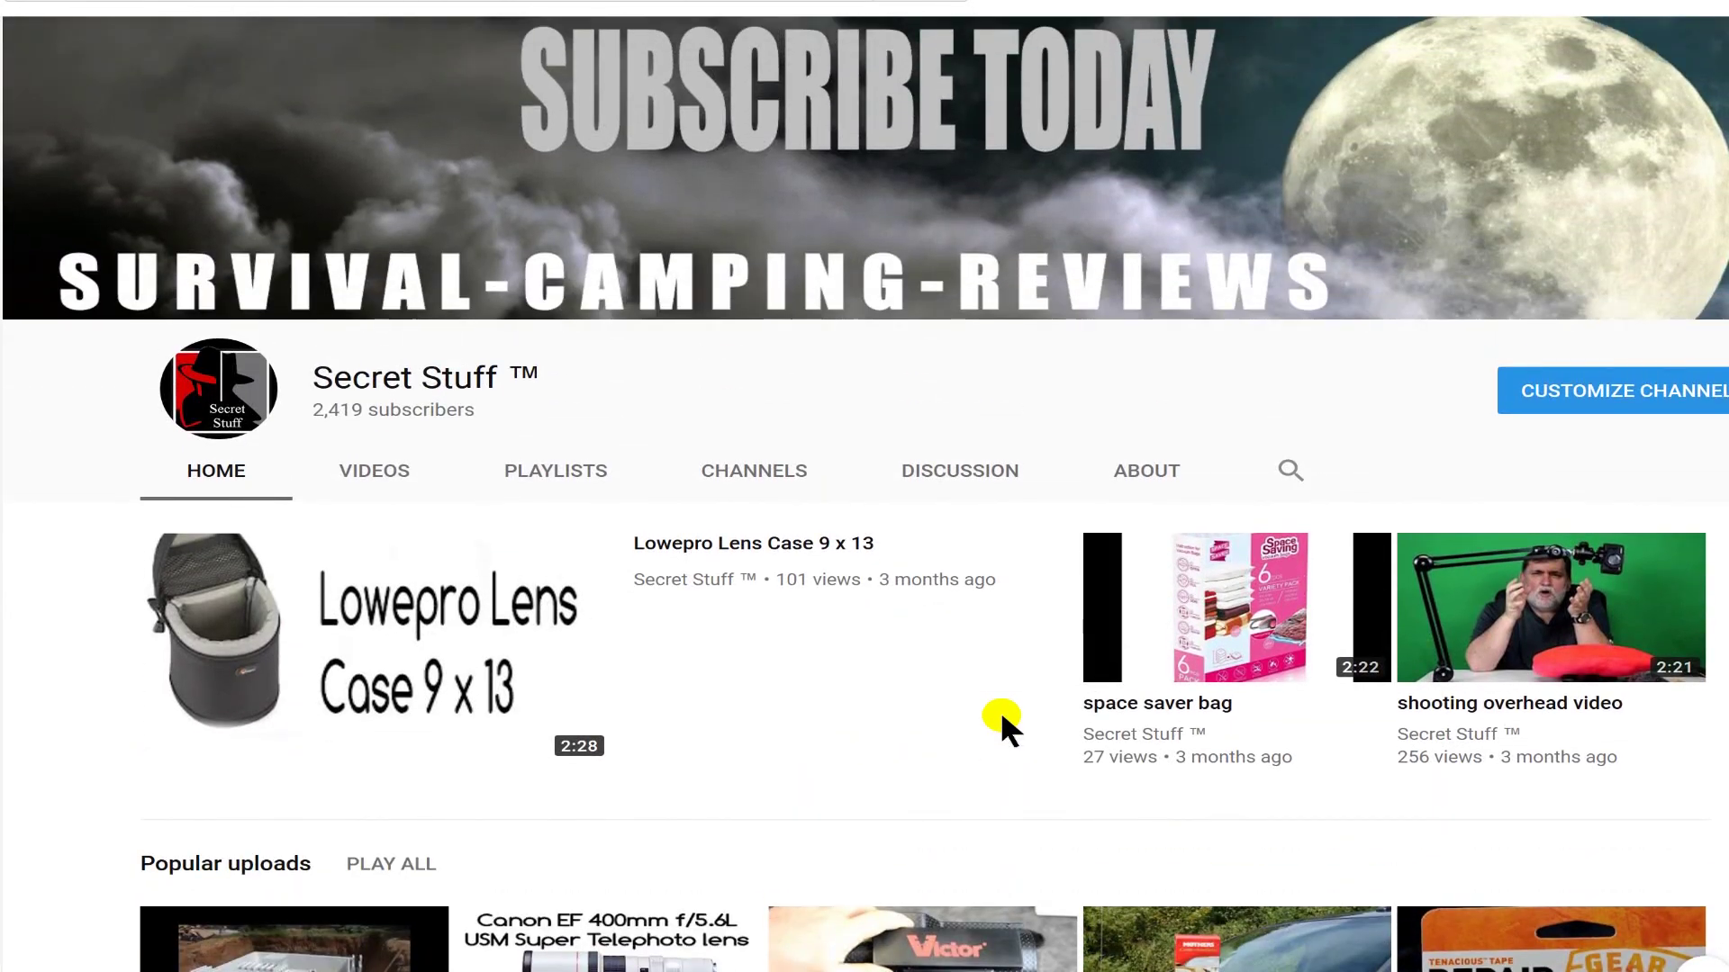